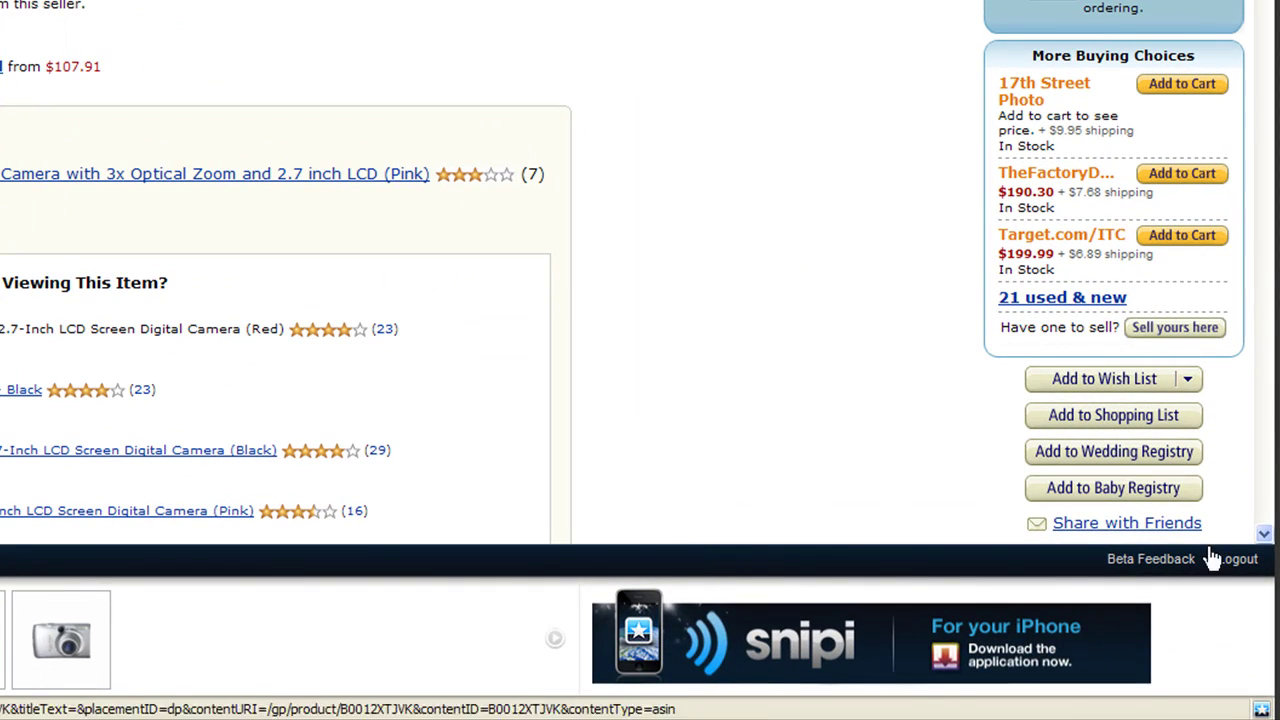
# Step: Hide and re-show the Snipi toolbar, then open and scroll the snipi.com profile page
pyautogui.click(1262, 708)
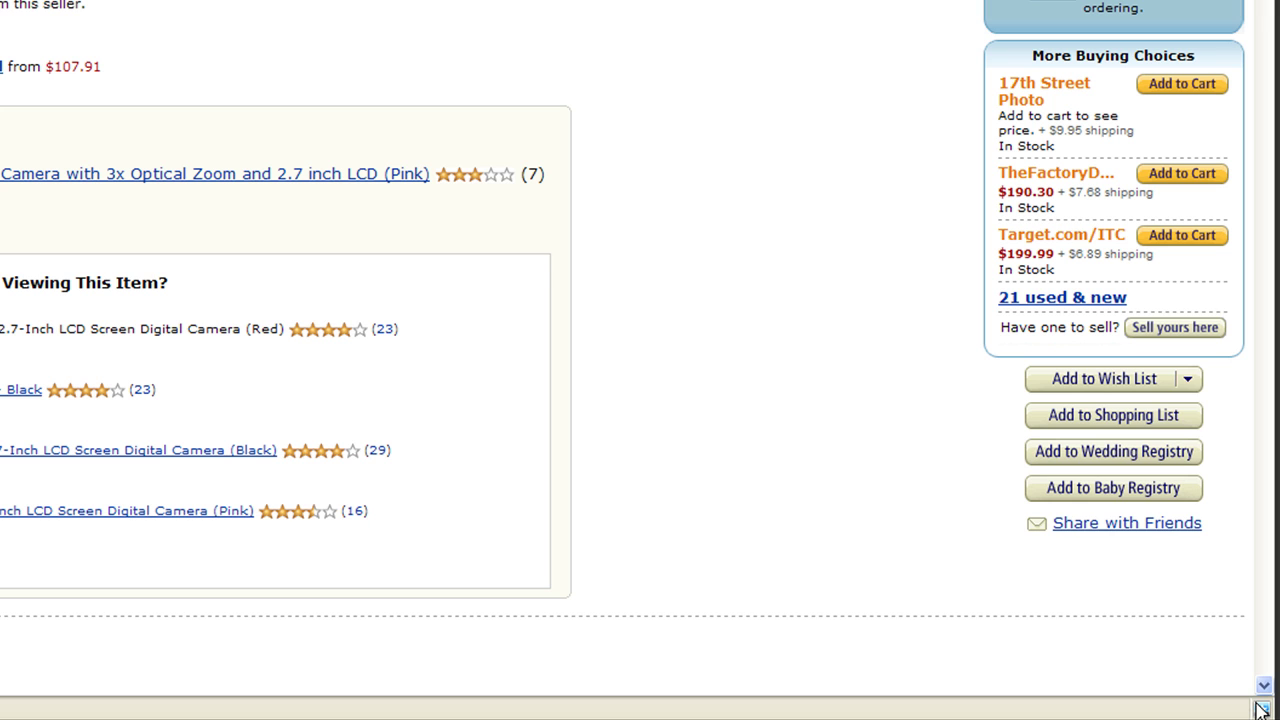
pyautogui.click(1262, 708)
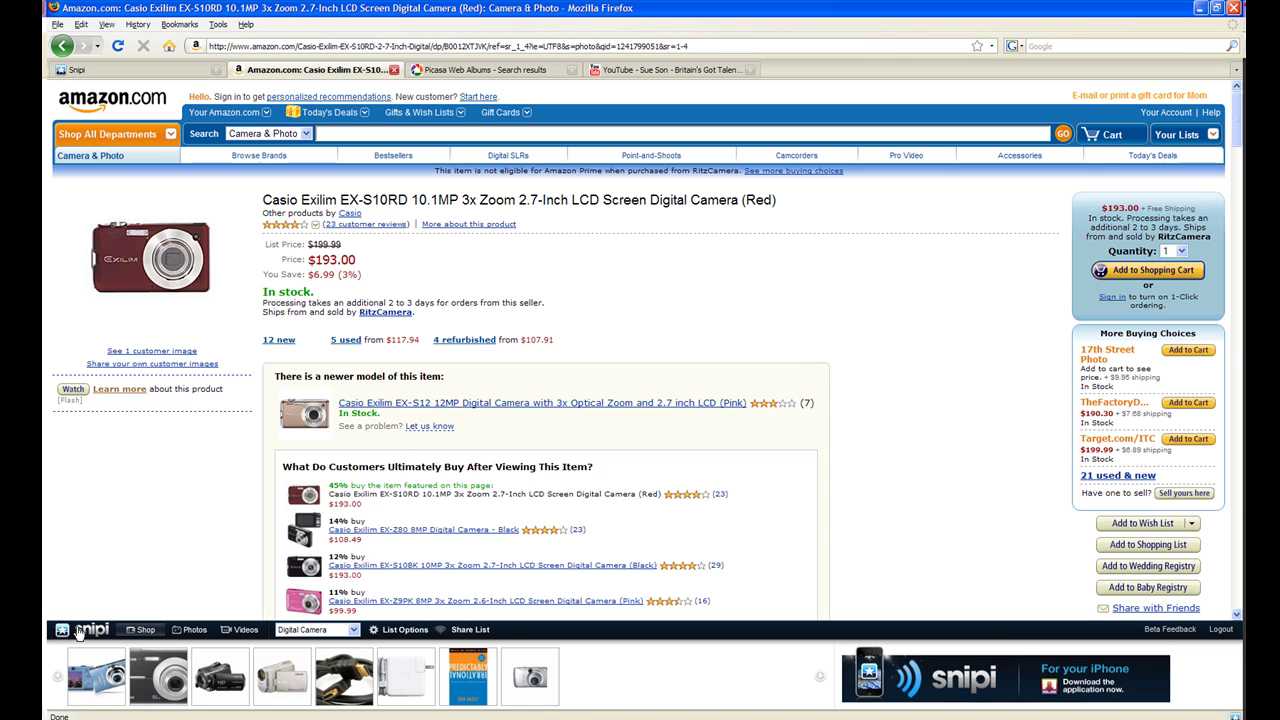
pyautogui.click(78, 632)
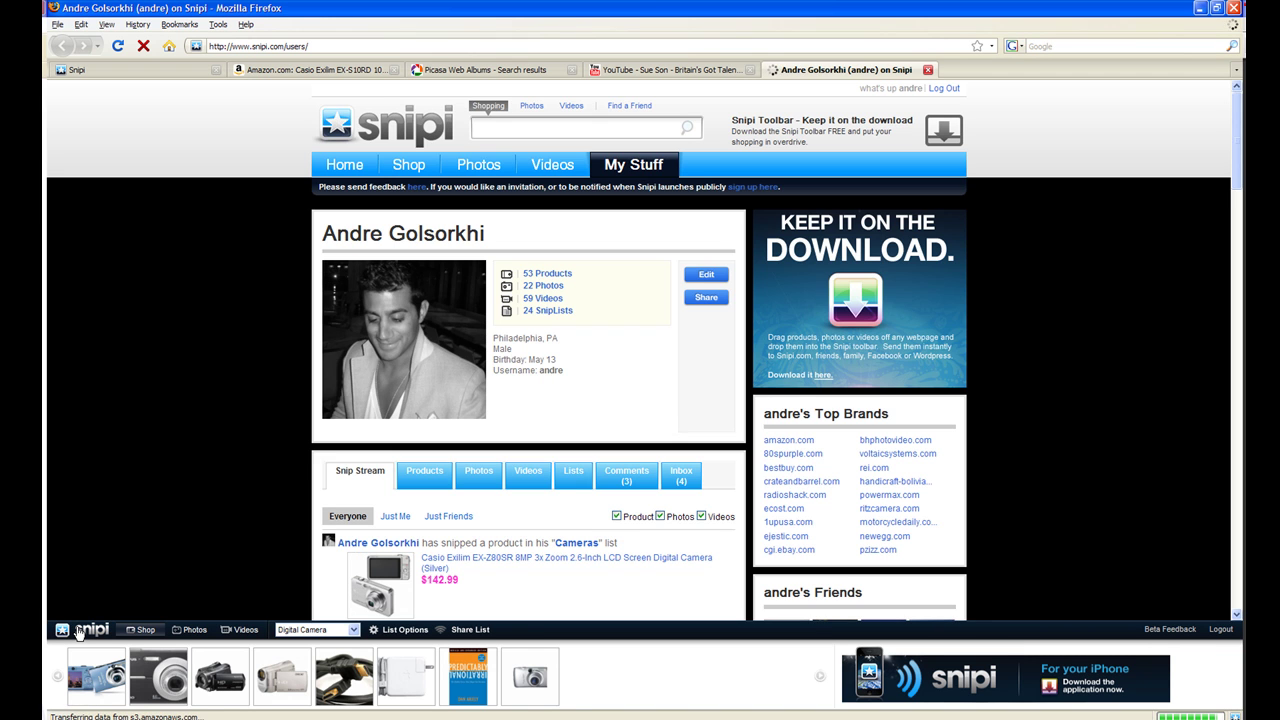
pyautogui.scroll(-1, 280, 384)
pyautogui.scroll(-2, 270, 386)
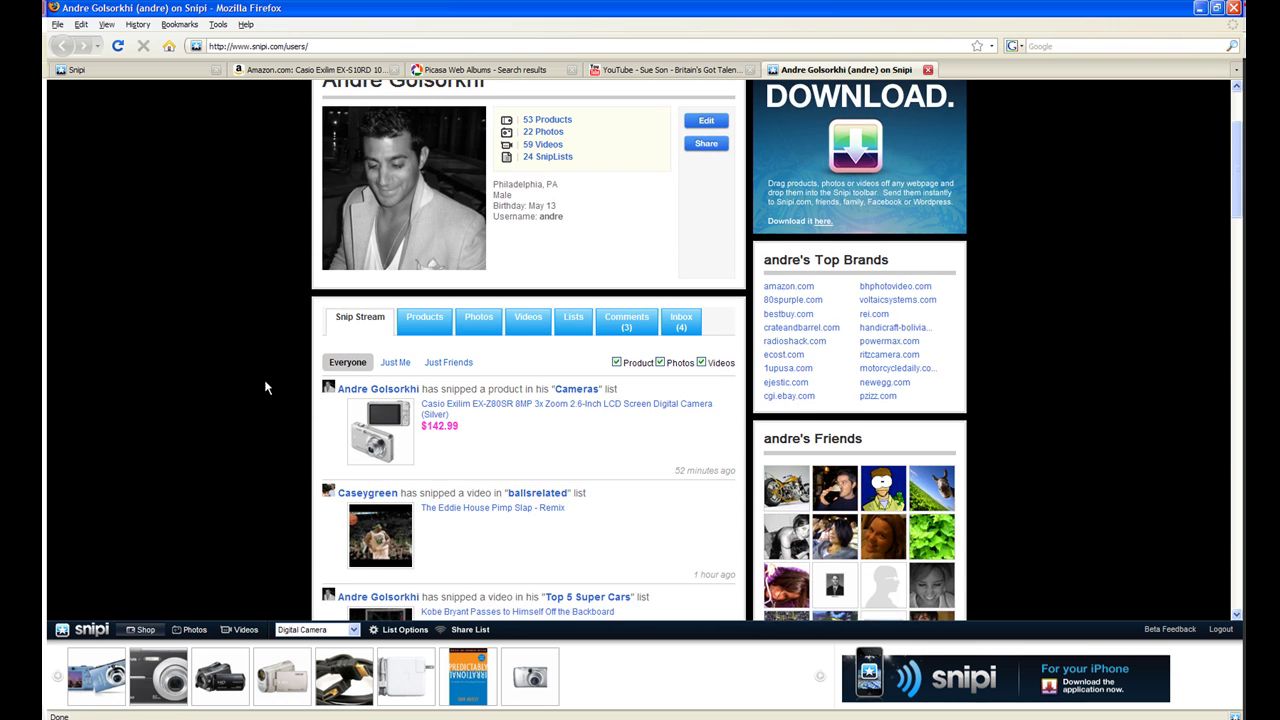
pyautogui.scroll(-1, 265, 380)
pyautogui.scroll(-2, 262, 358)
pyautogui.scroll(-3, 262, 358)
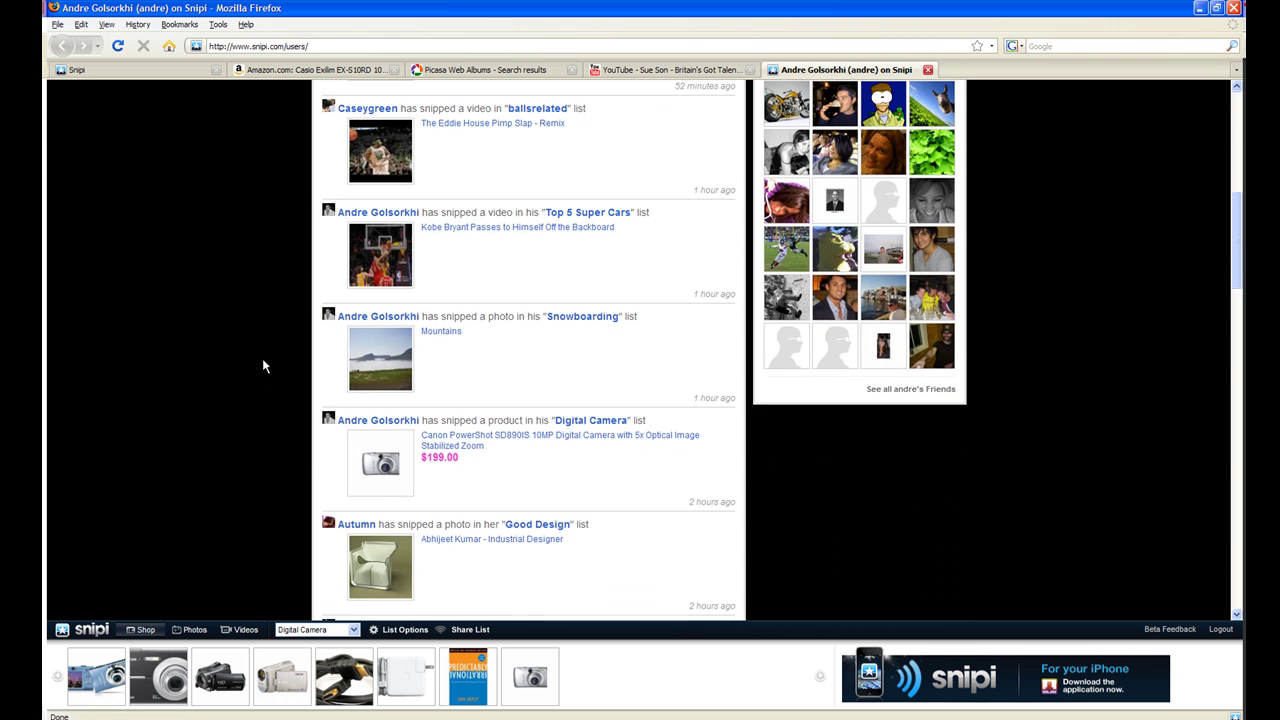
pyautogui.scroll(-3, 262, 366)
pyautogui.scroll(10, 262, 366)
# Step: Browse the profile's 53 products, 22 photos, 59 videos and finally its 24 lists
pyautogui.click(380, 362)
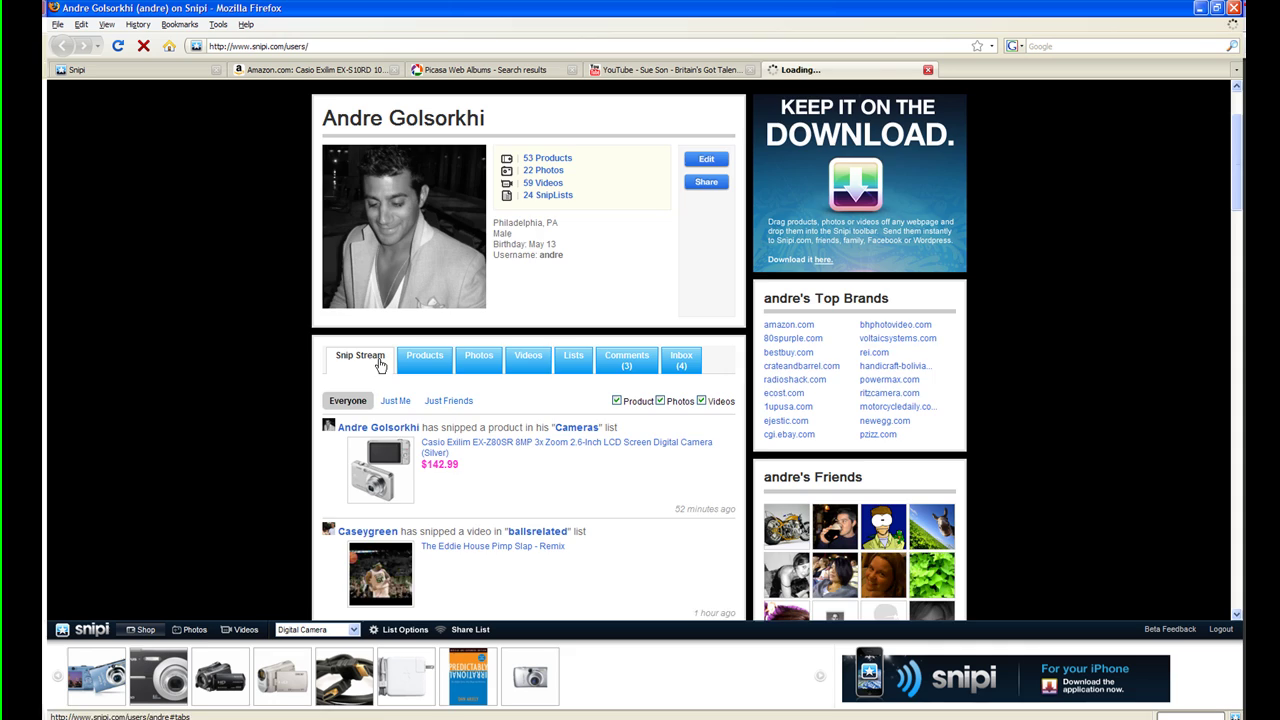
pyautogui.scroll(2, 197, 313)
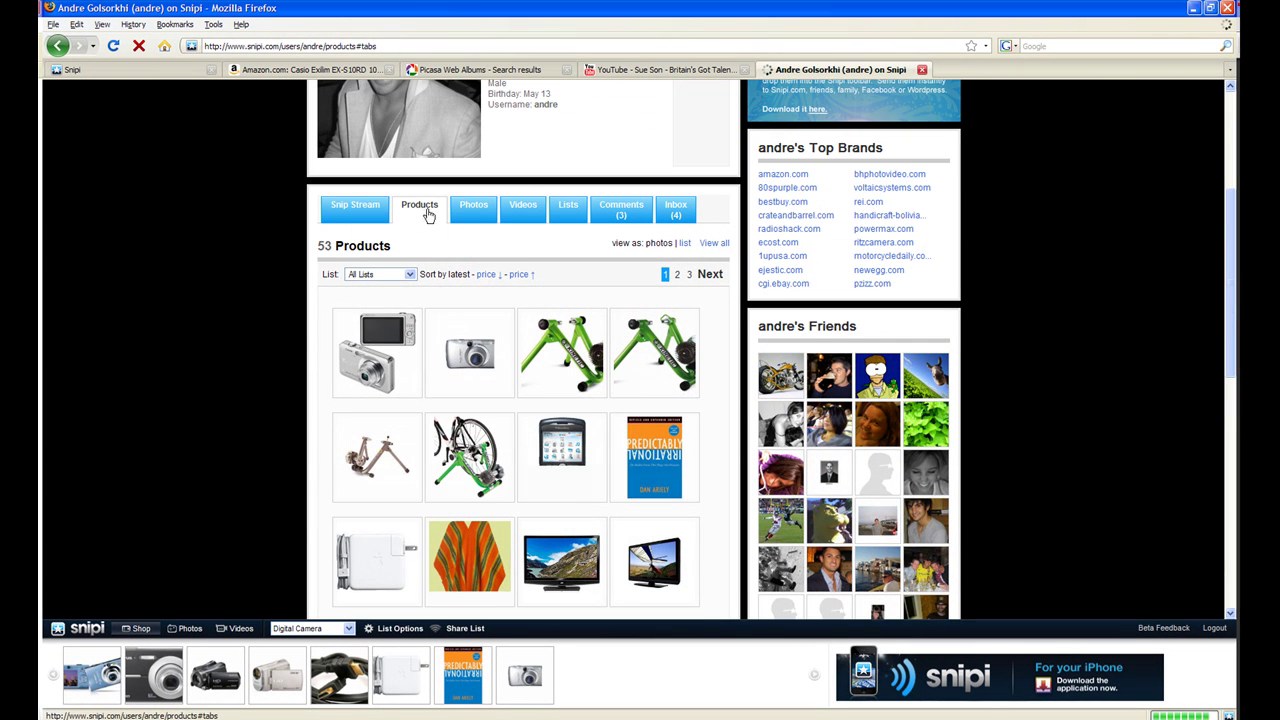
pyautogui.click(473, 205)
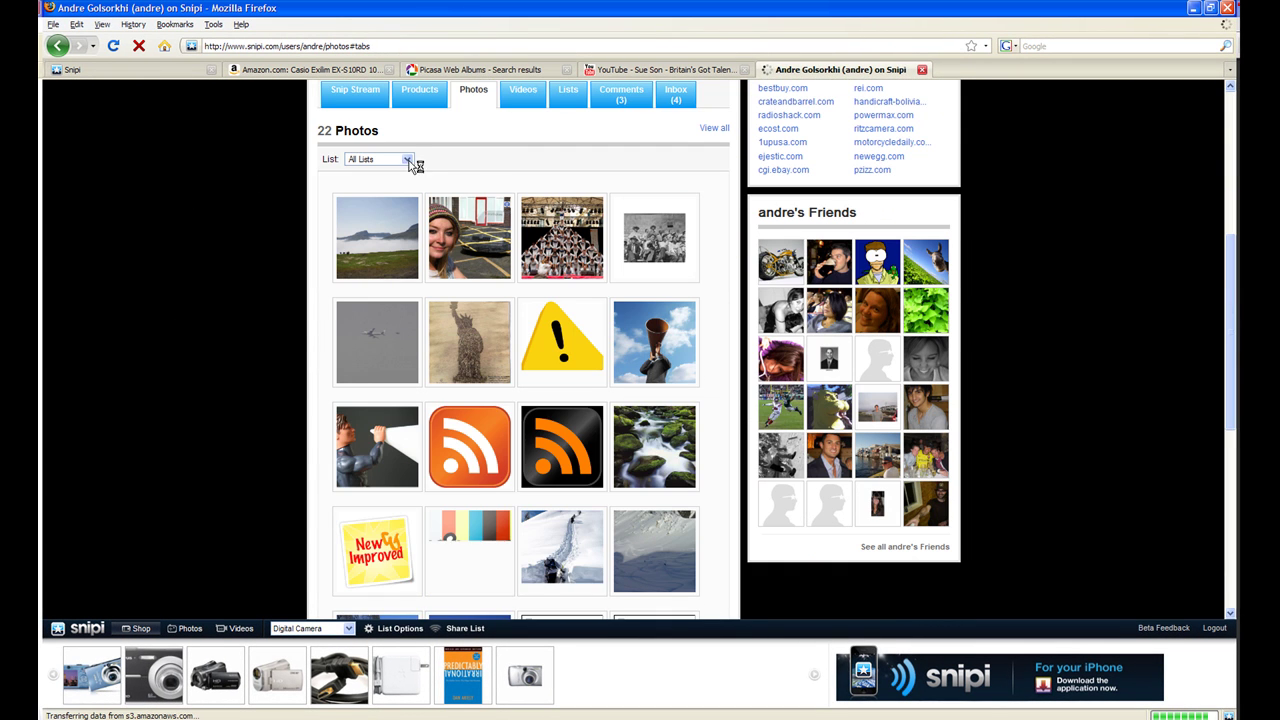
pyautogui.click(523, 90)
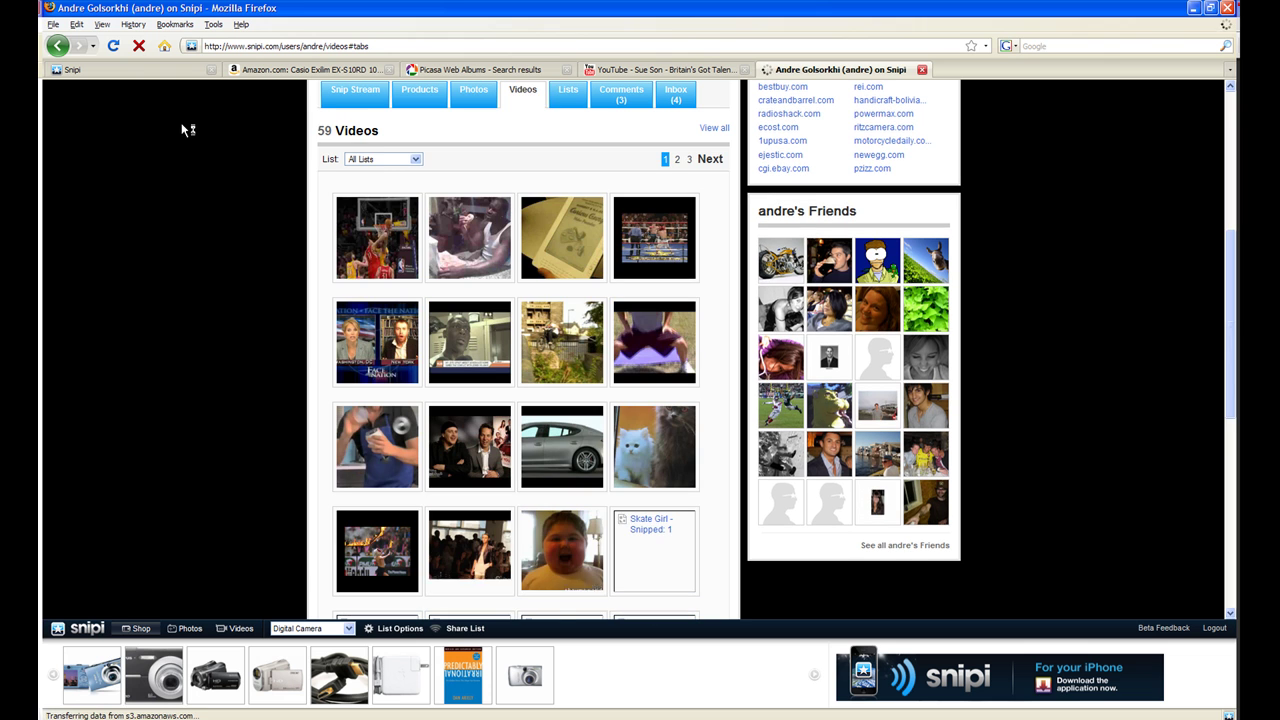
pyautogui.click(568, 96)
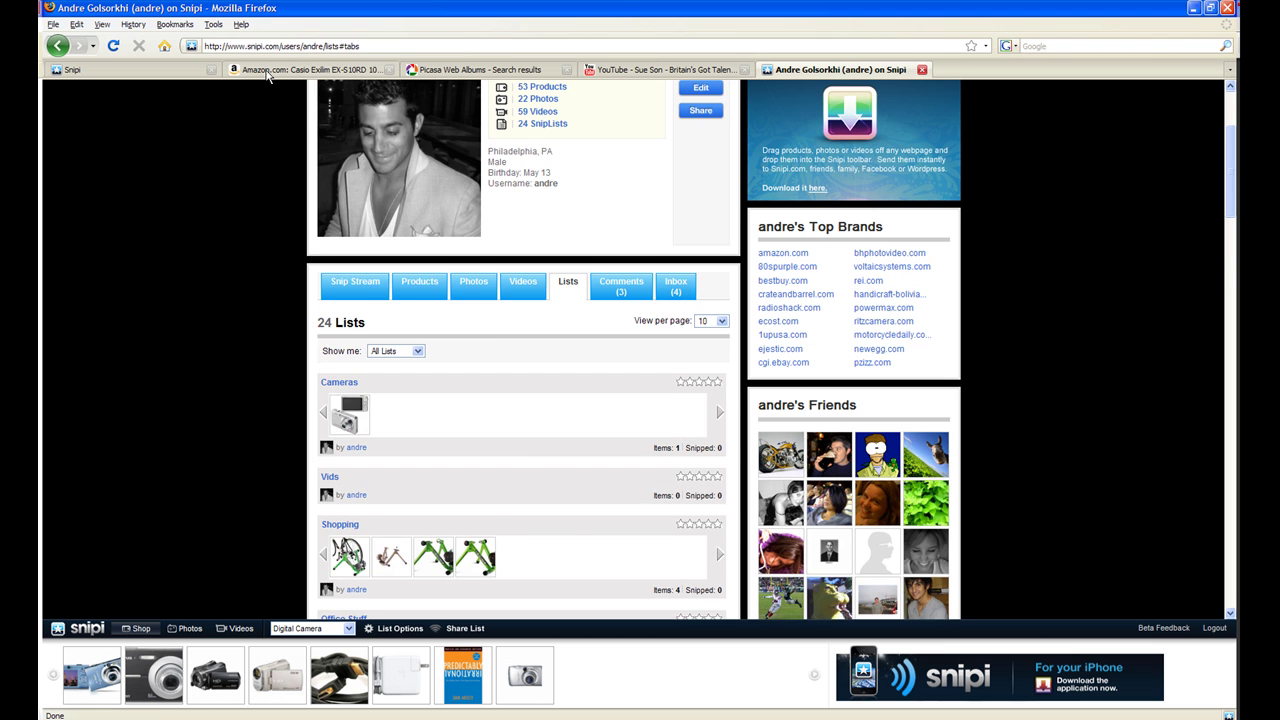
# Step: Snip the red Casio camera from Amazon, viewing its Twitter box and retailer price comparison
pyautogui.click(300, 69)
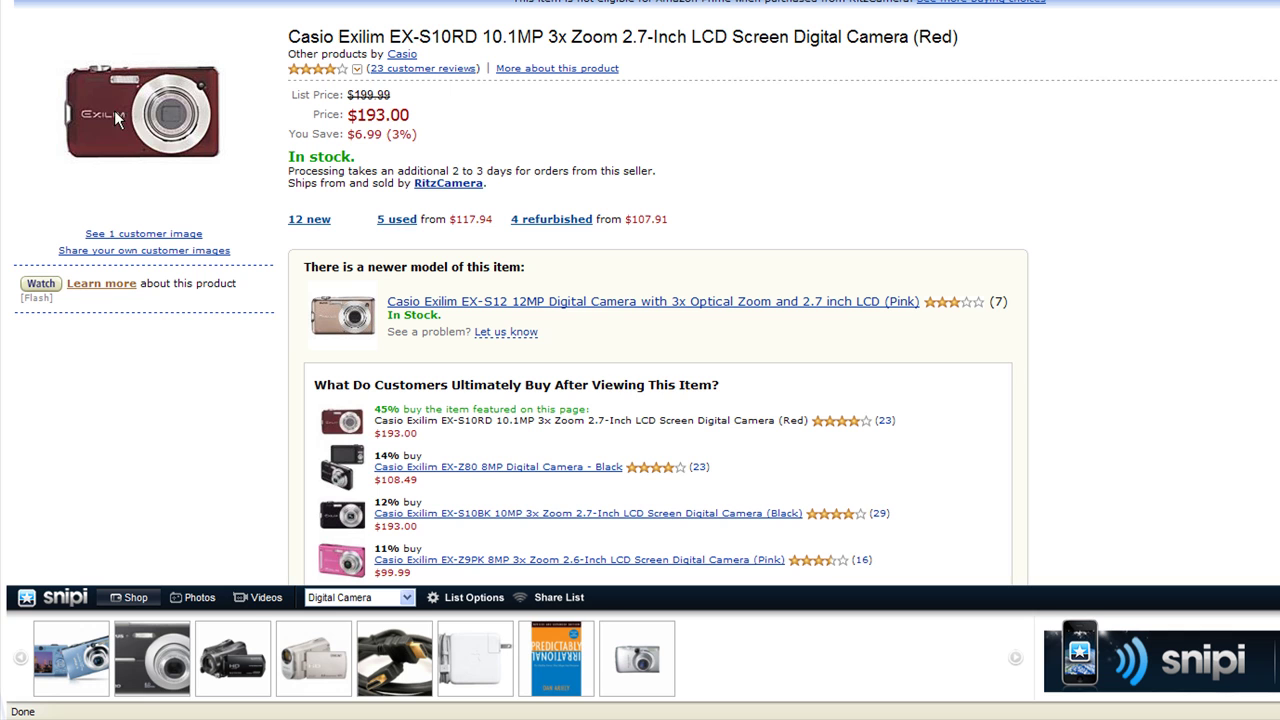
pyautogui.moveTo(143, 127); pyautogui.dragTo(712, 640)
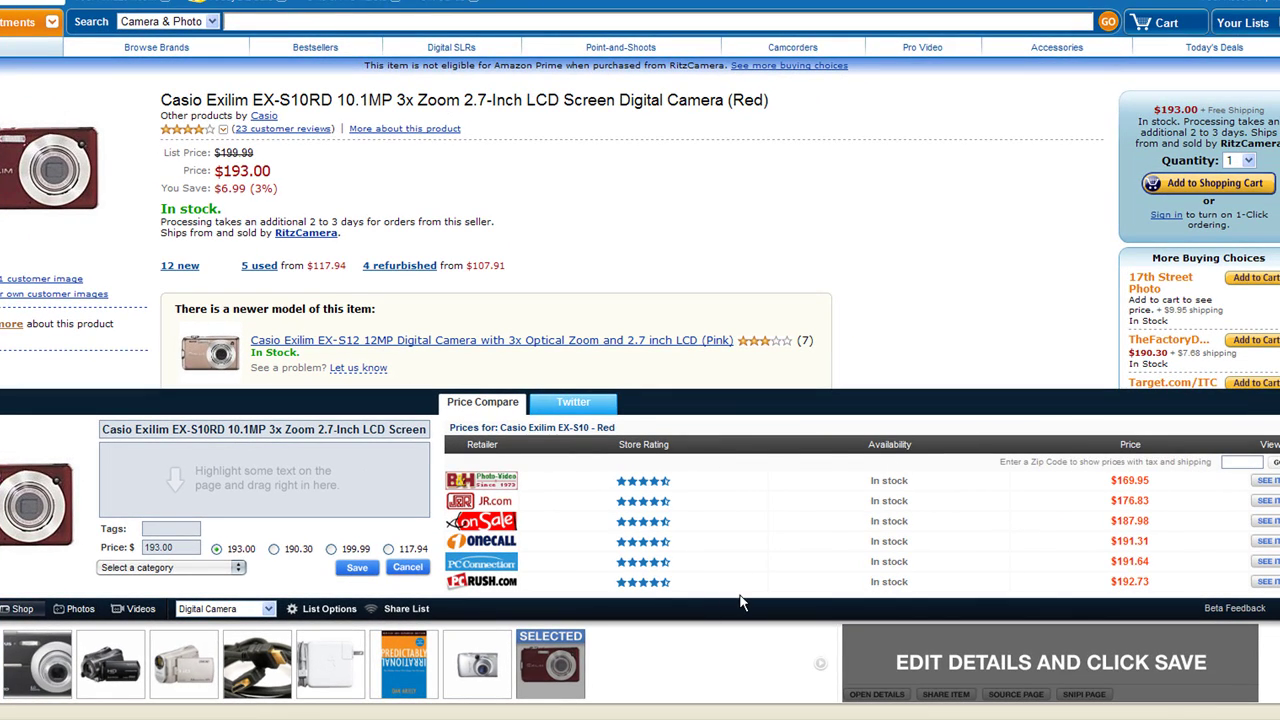
pyautogui.click(586, 405)
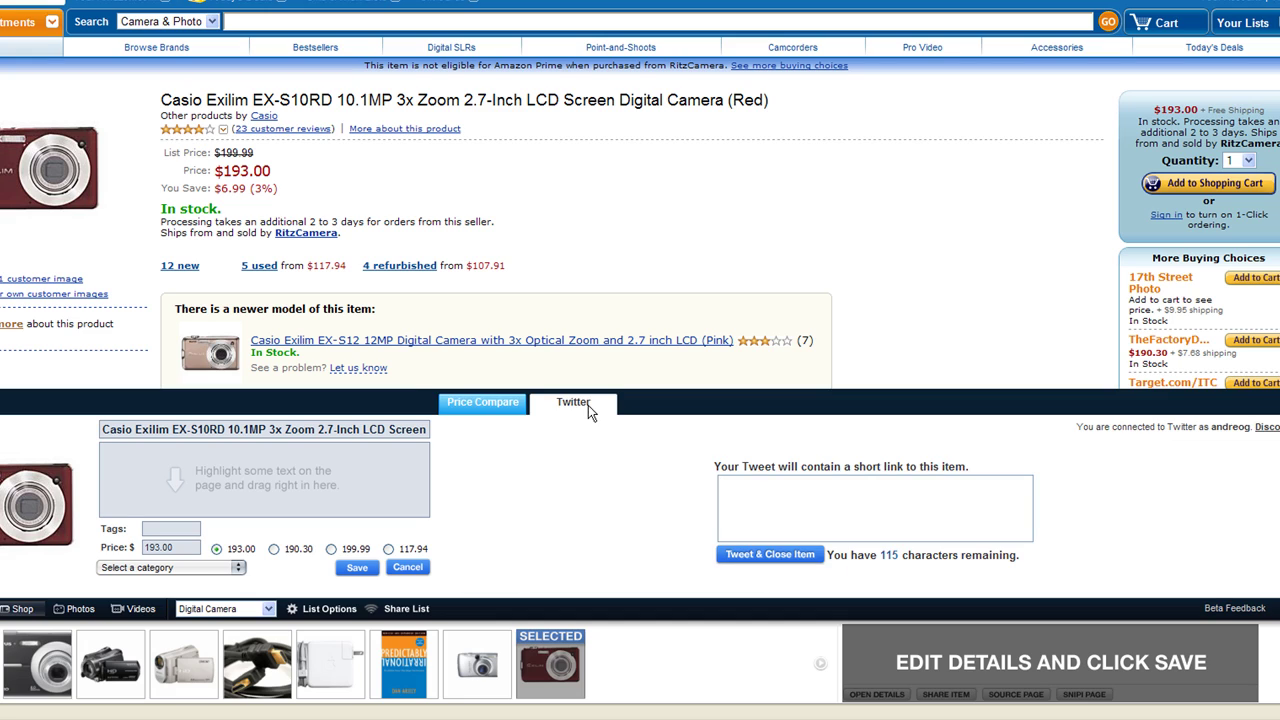
pyautogui.click(503, 403)
# Step: Snip the camera's product description, then switch to photo snips on the Picasa car page
pyautogui.scroll(-3, 506, 321)
pyautogui.scroll(-10, 506, 321)
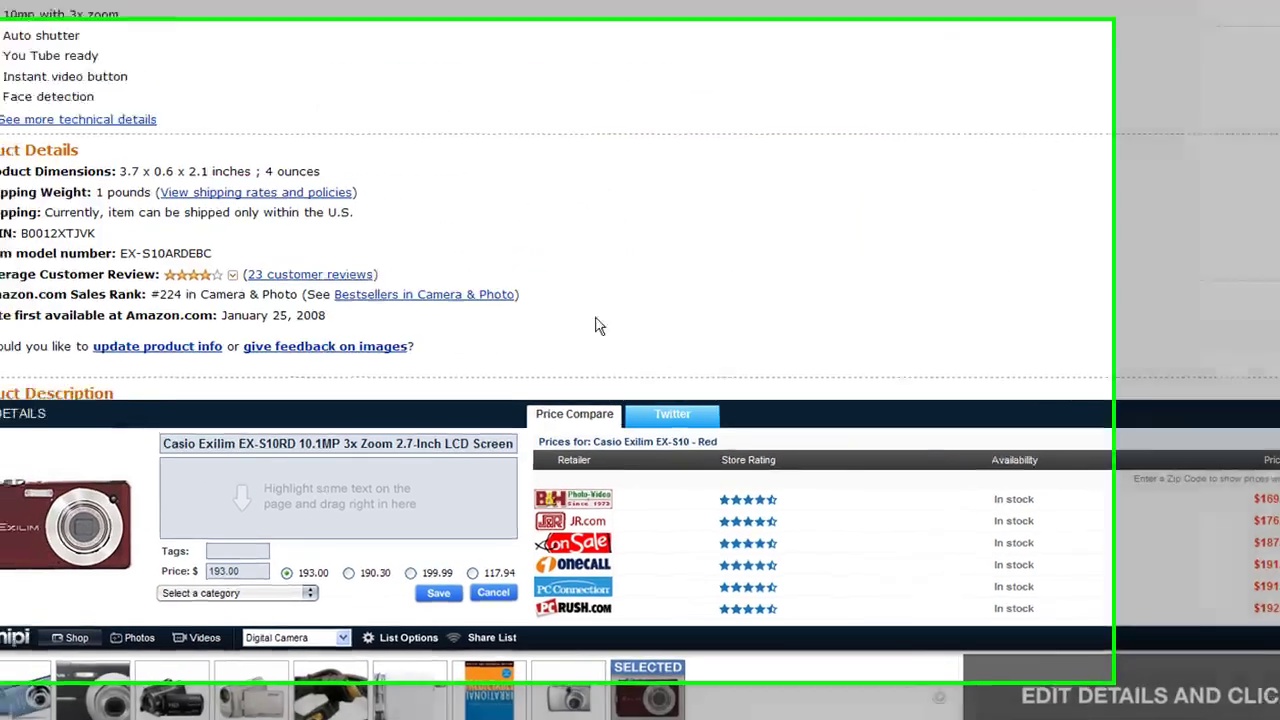
pyautogui.scroll(-5, 597, 325)
pyautogui.moveTo(392, 352)
pyautogui.mouseDown()
pyautogui.moveTo(30, 252)
pyautogui.moveTo(330, 520)
pyautogui.mouseUp()
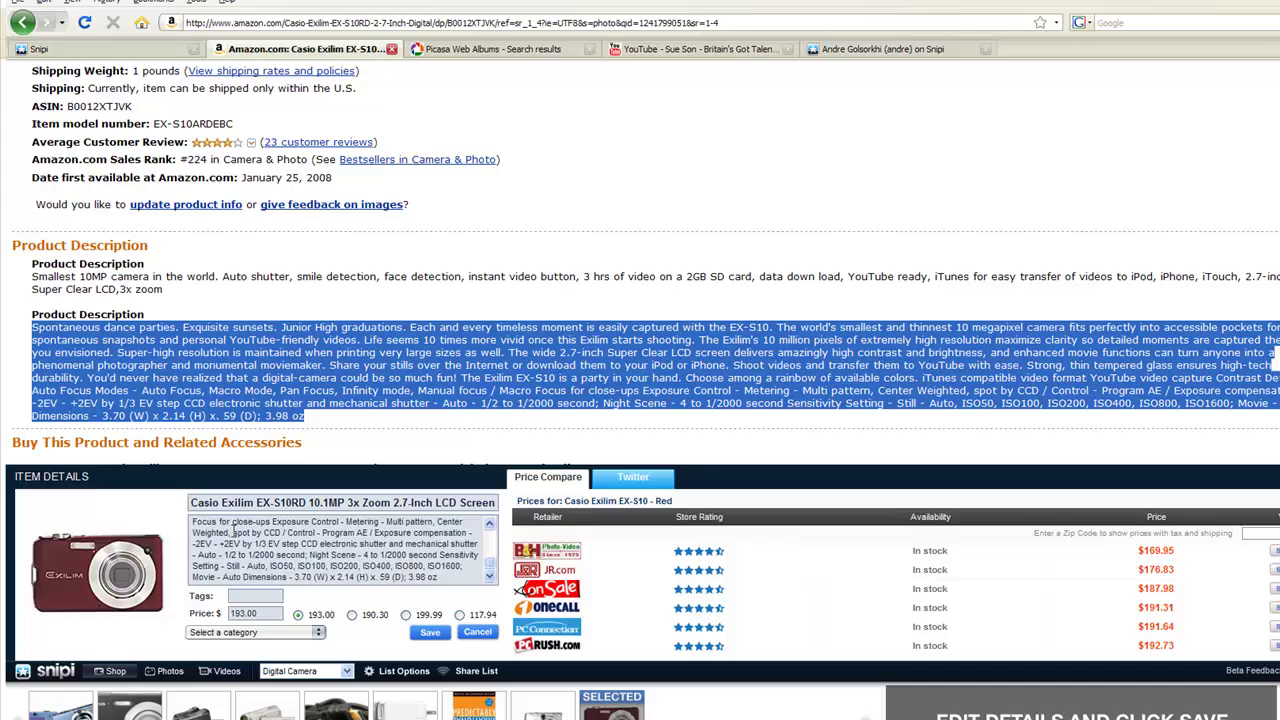
pyautogui.click(472, 636)
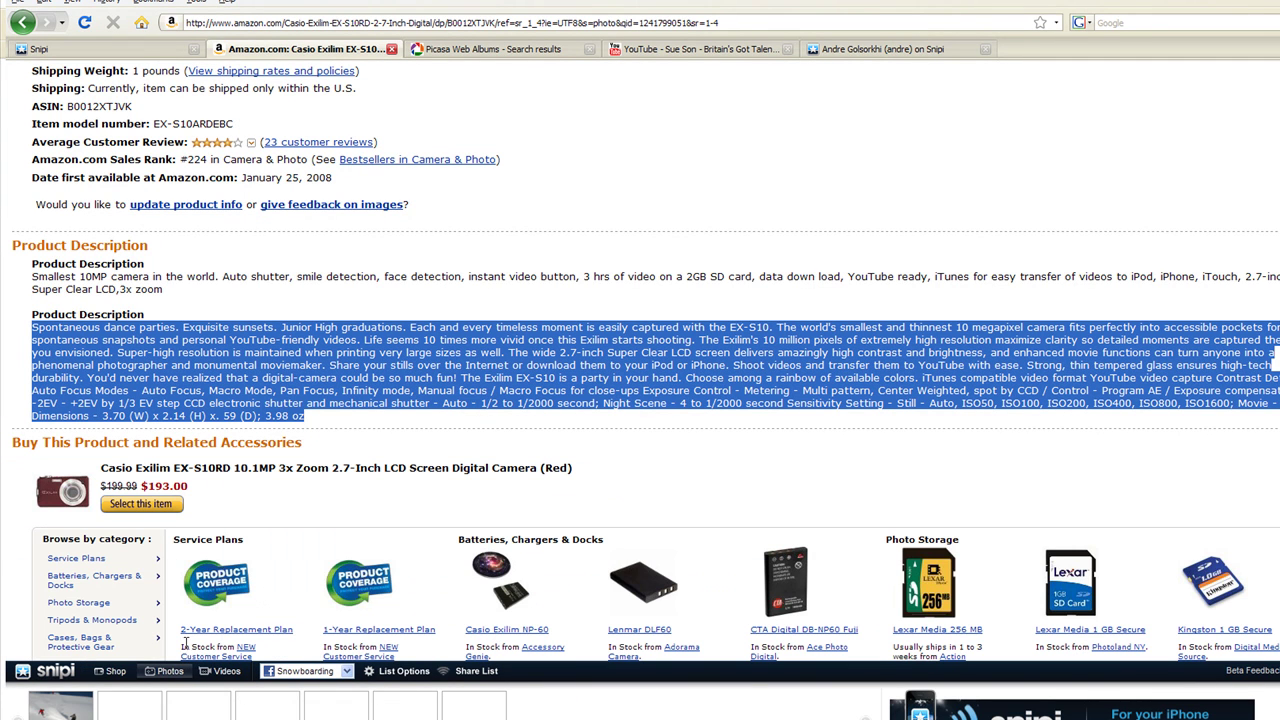
pyautogui.click(540, 50)
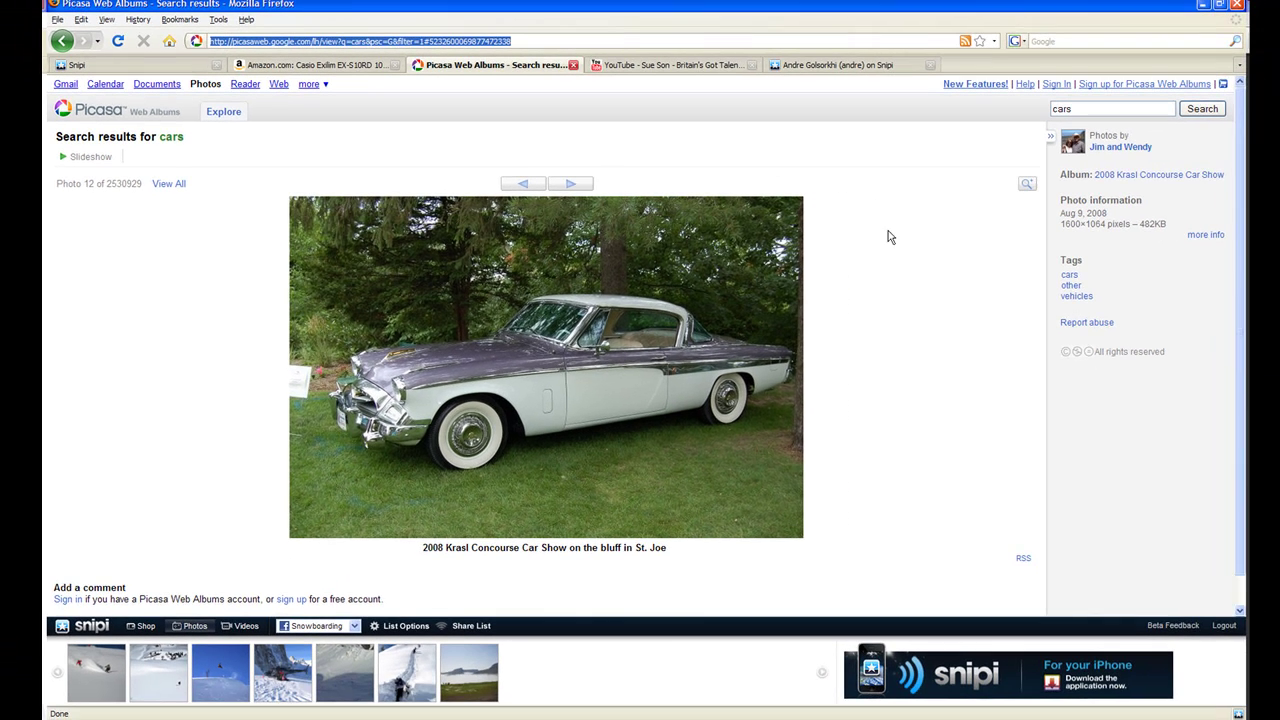
# Step: Snip the Picasa car photo into the Snowboarding list, discard it, then go to the YouTube video
pyautogui.moveTo(421, 338); pyautogui.dragTo(540, 672)
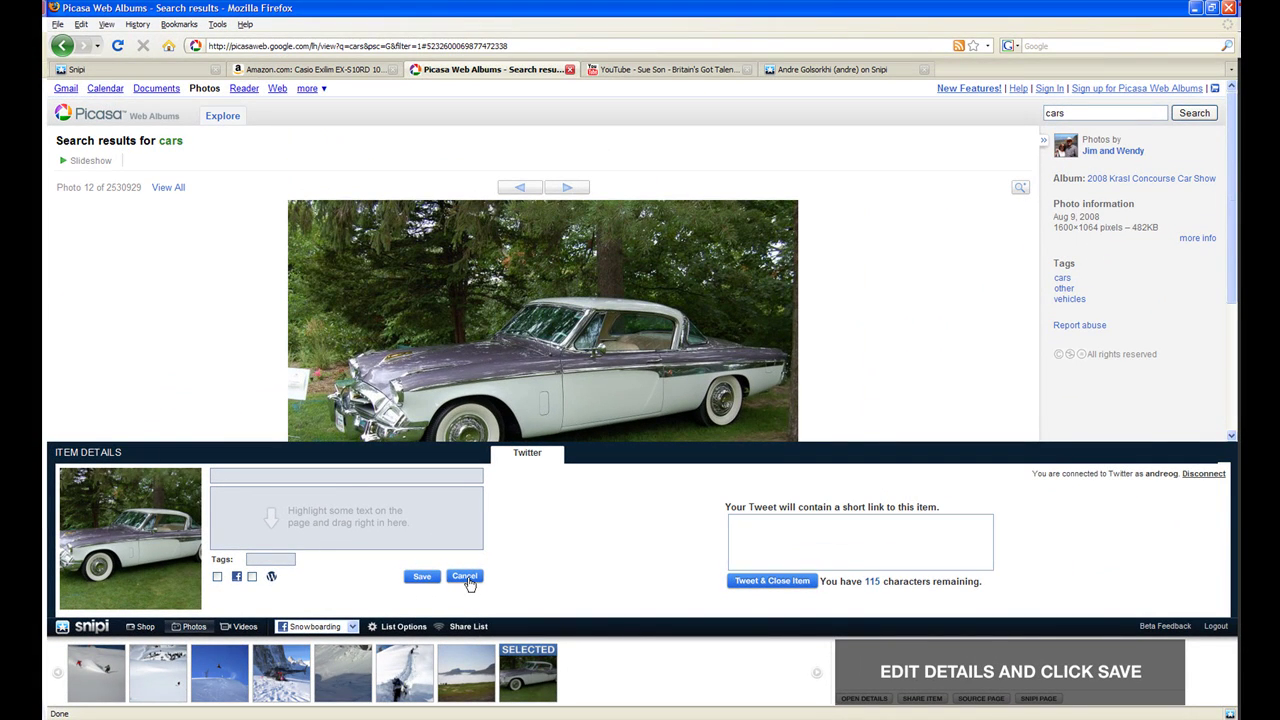
pyautogui.click(466, 578)
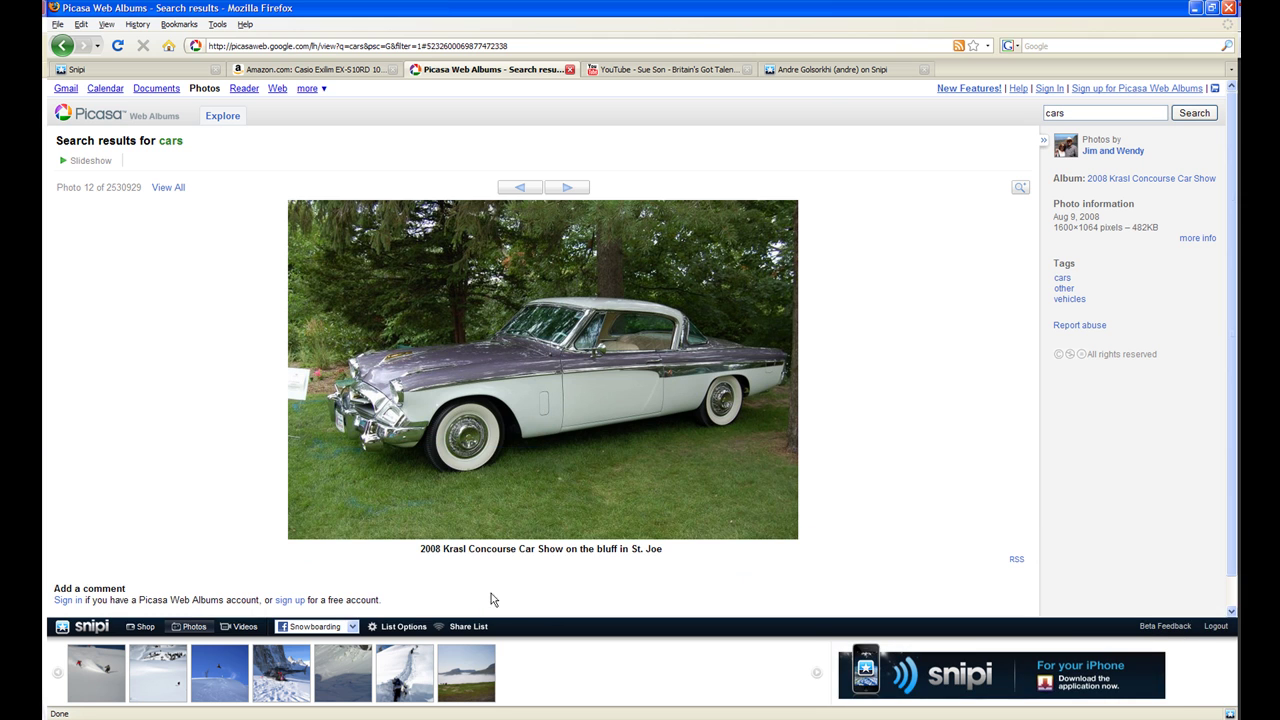
pyautogui.click(700, 70)
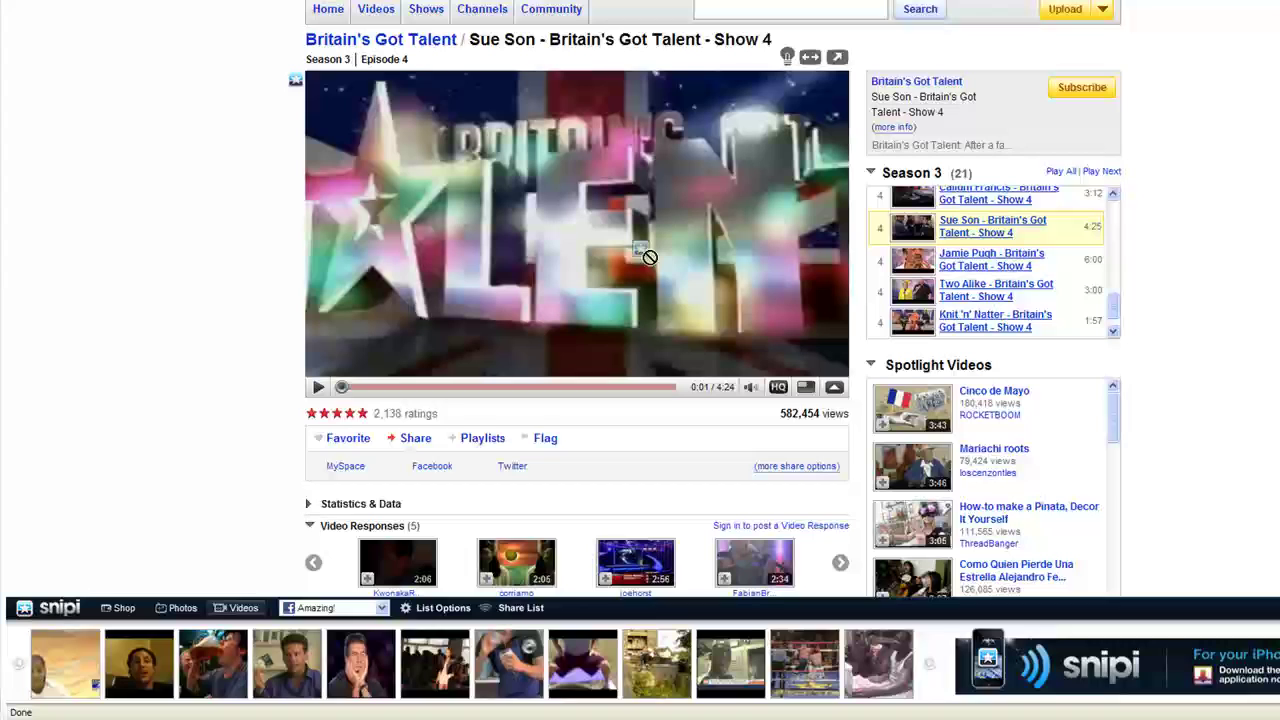
# Step: Snip the Sue Son video into the Amazing! list, untick Facebook sharing, and cancel the snip
pyautogui.click(891, 660)
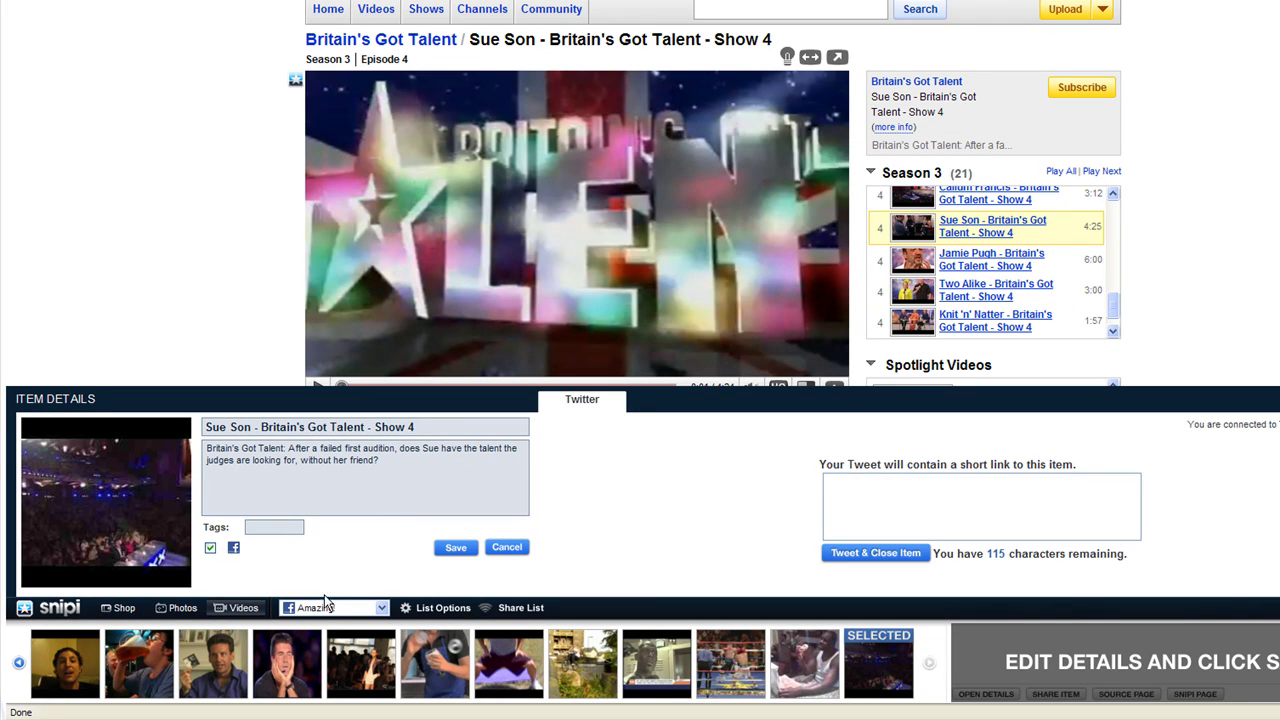
pyautogui.click(210, 548)
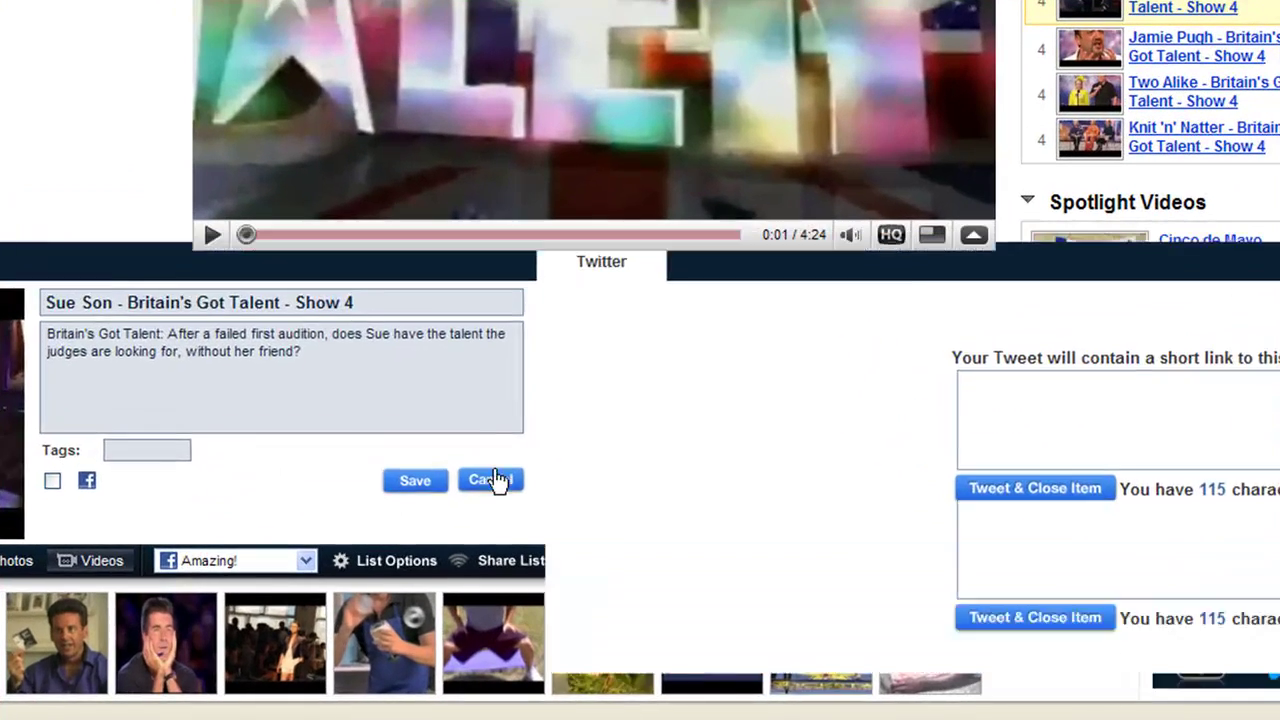
pyautogui.click(494, 492)
# Step: Start a new snip list, try Photos then Shop mode, and cancel it unsaved
pyautogui.click(400, 573)
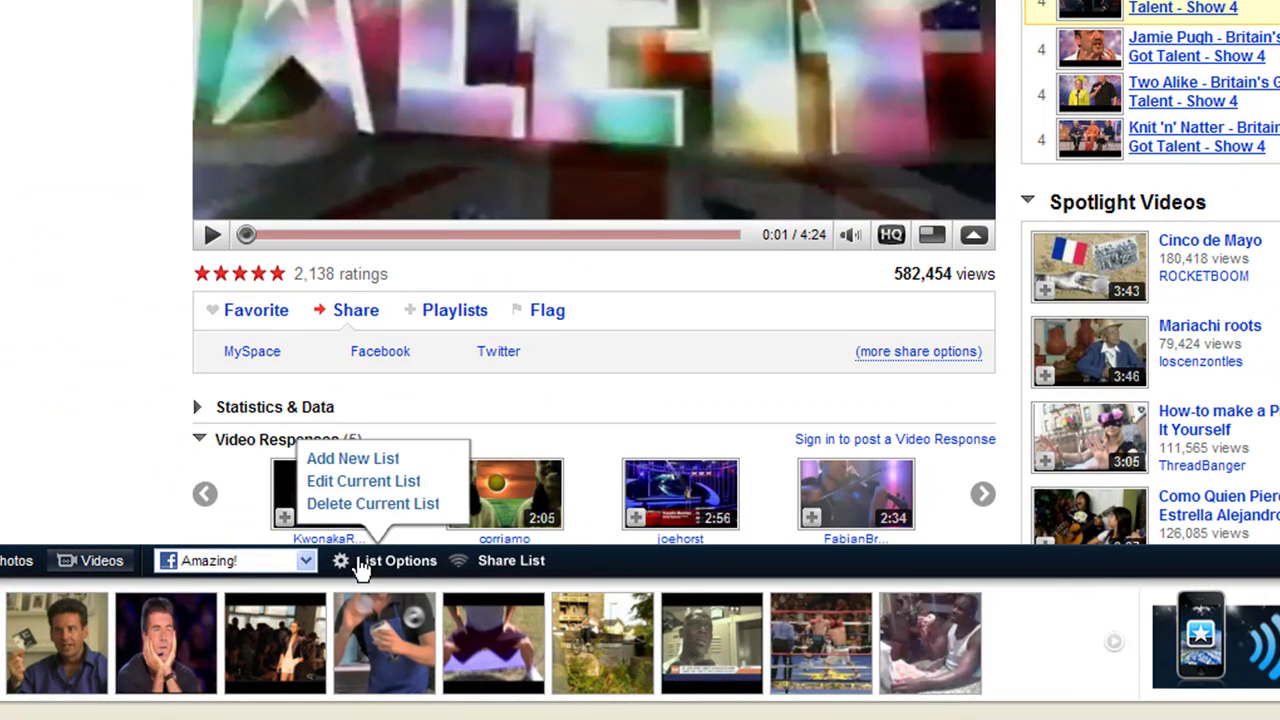
pyautogui.click(385, 459)
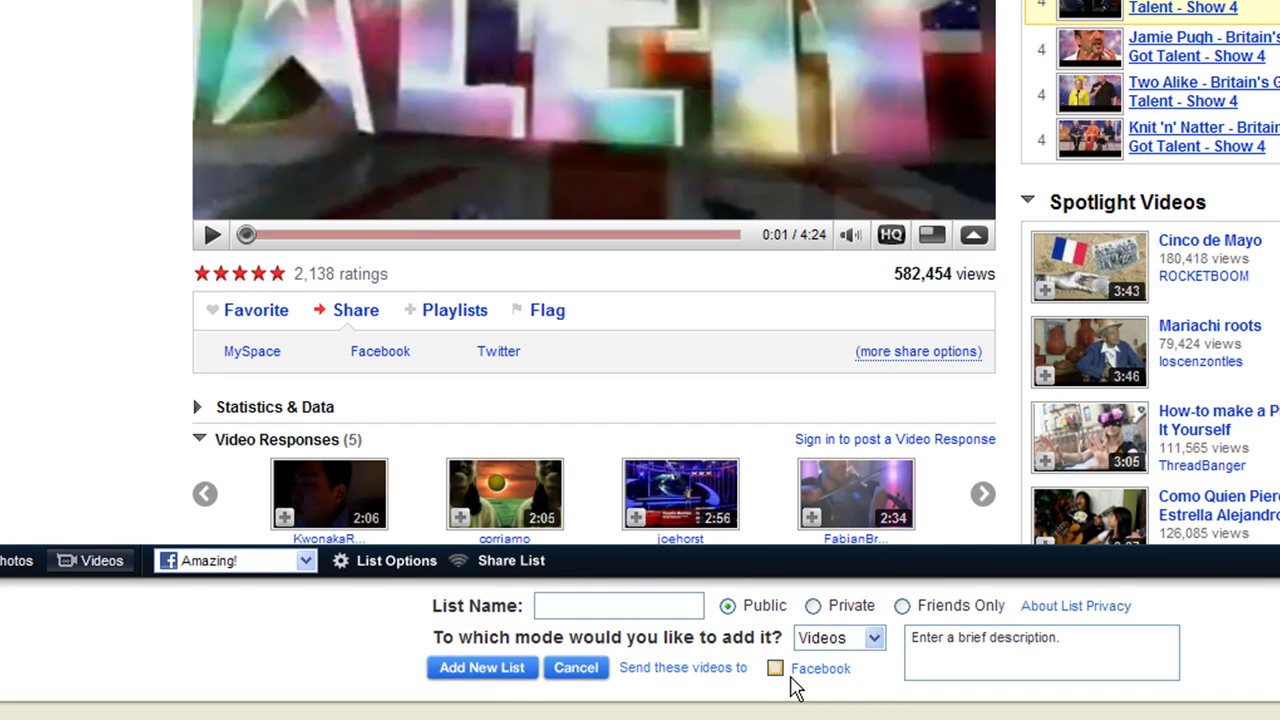
pyautogui.click(874, 640)
pyautogui.click(858, 688)
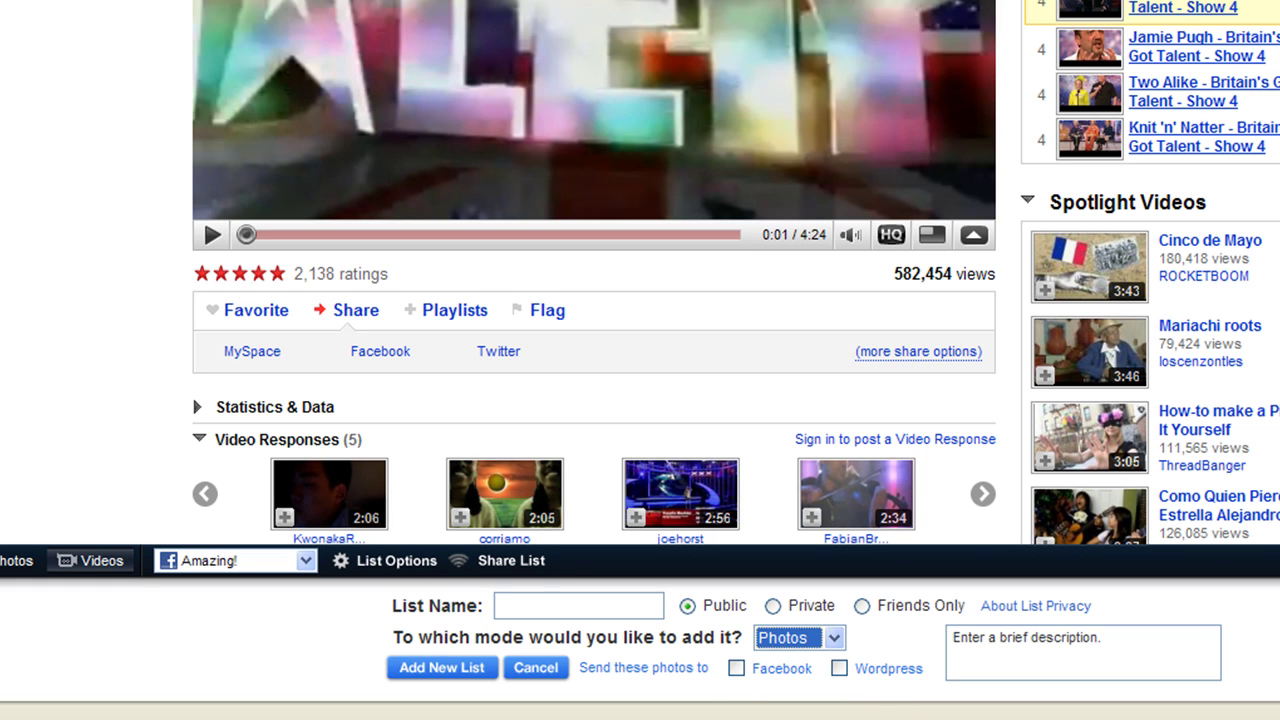
pyautogui.click(834, 641)
pyautogui.click(812, 662)
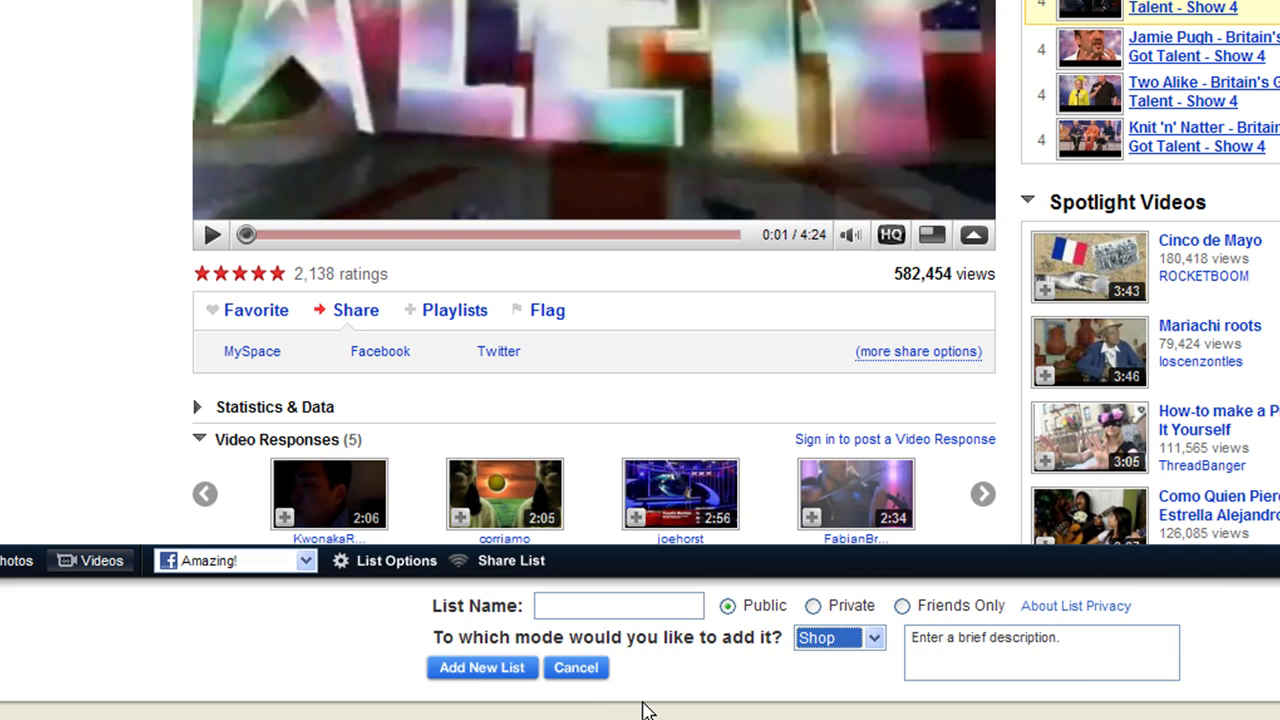
pyautogui.click(578, 670)
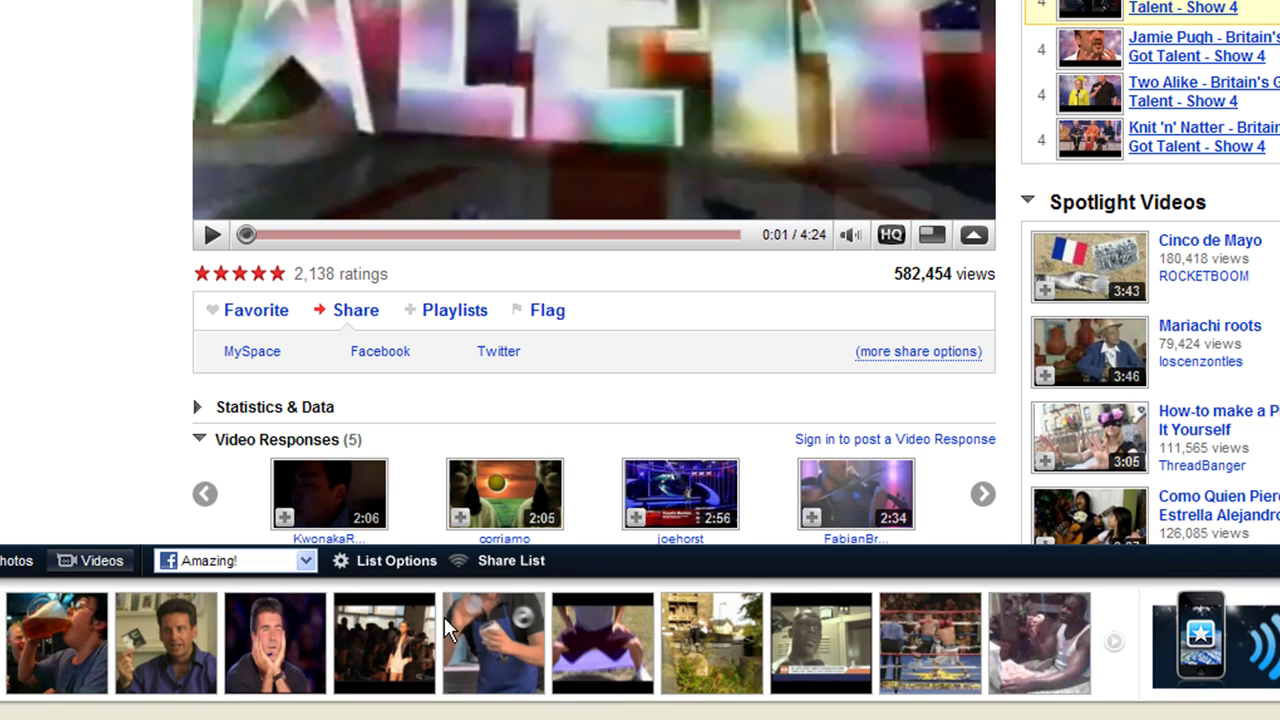
# Step: Select the Shaq and Krispy Kreme doughnuts video and preview its share, contact and message fields unsent
pyautogui.click(1045, 635)
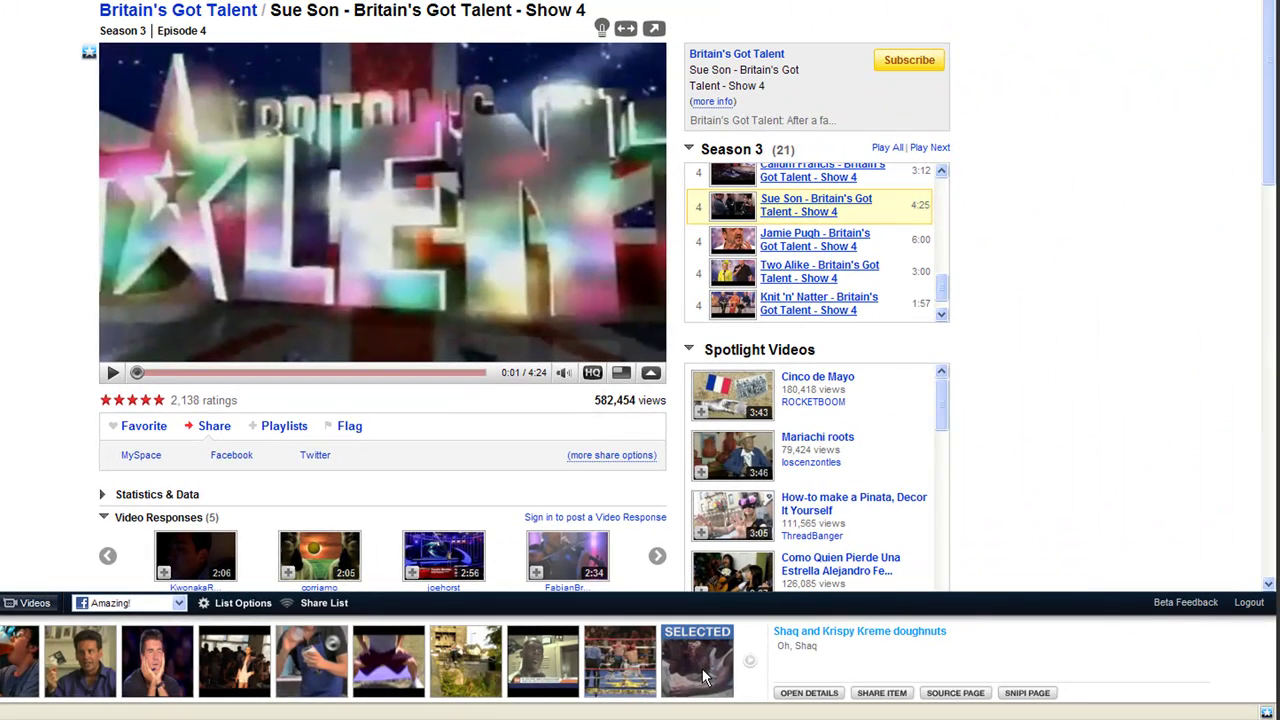
pyautogui.click(881, 694)
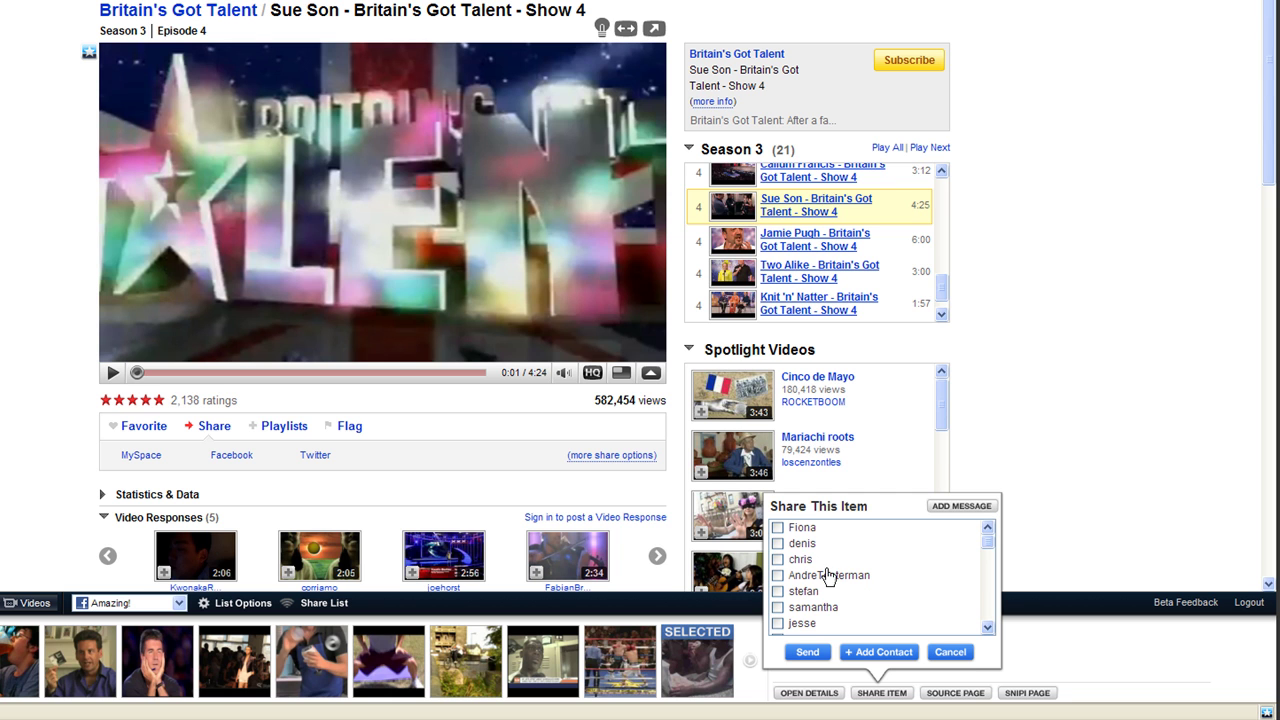
pyautogui.click(885, 655)
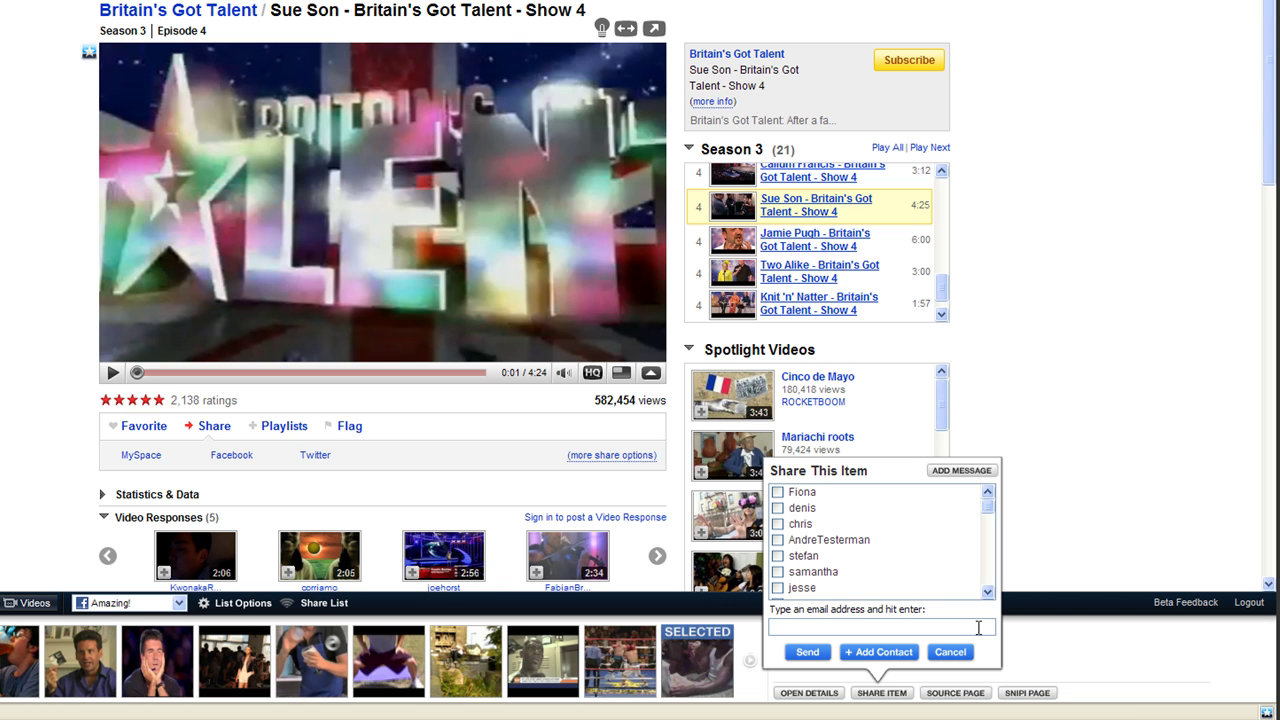
pyautogui.click(958, 471)
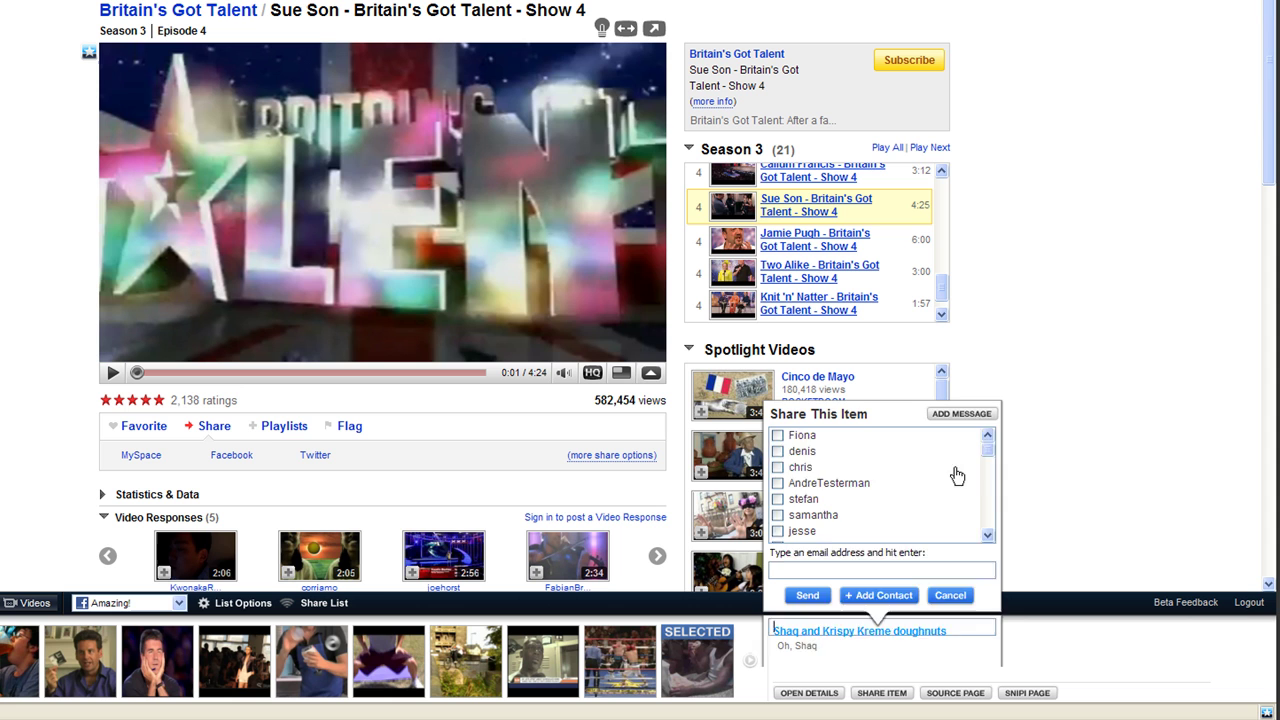
pyautogui.click(948, 652)
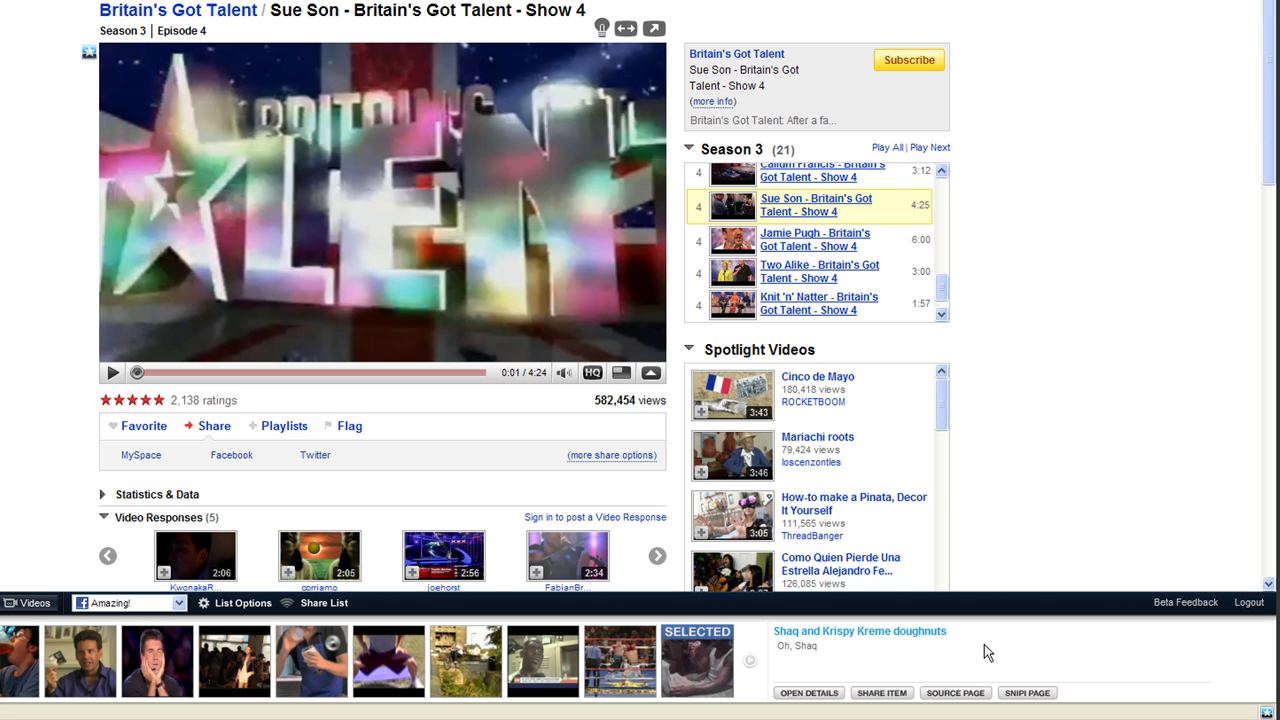
# Step: Open the Shaq video's YouTube source page, then scroll its snipi.com item page
pyautogui.click(958, 697)
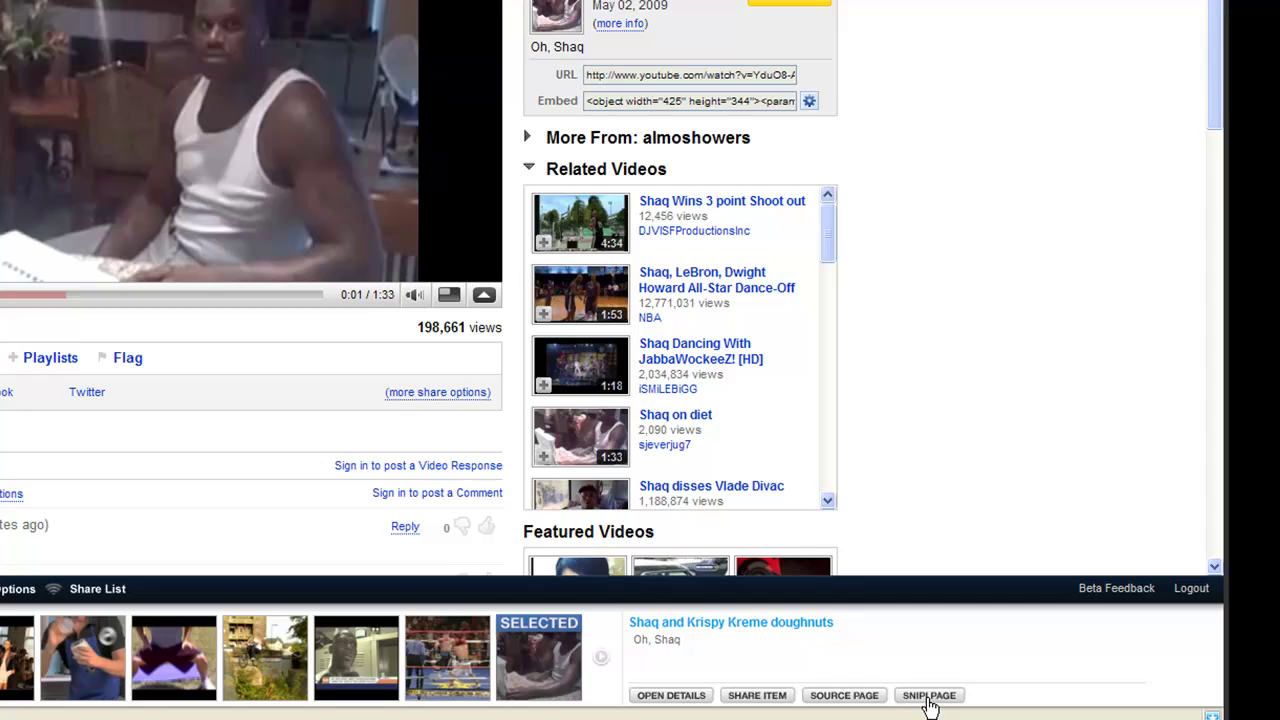
pyautogui.click(930, 697)
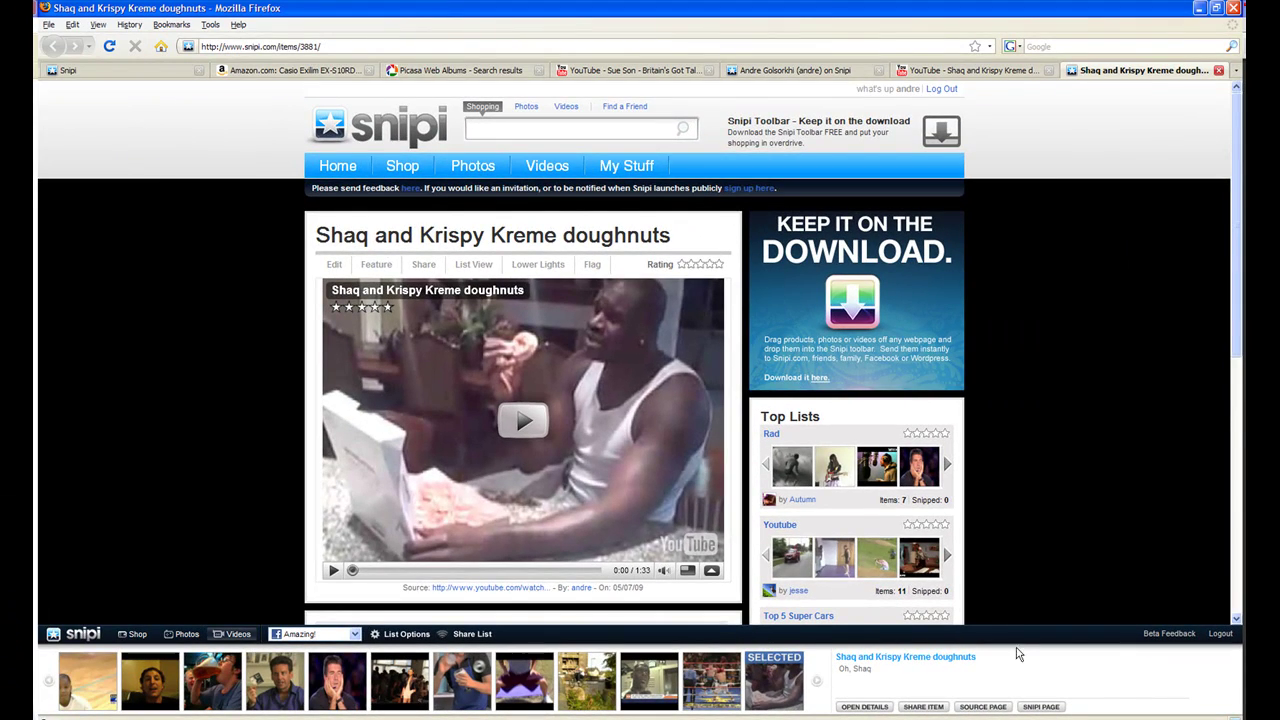
pyautogui.scroll(-3, 1048, 556)
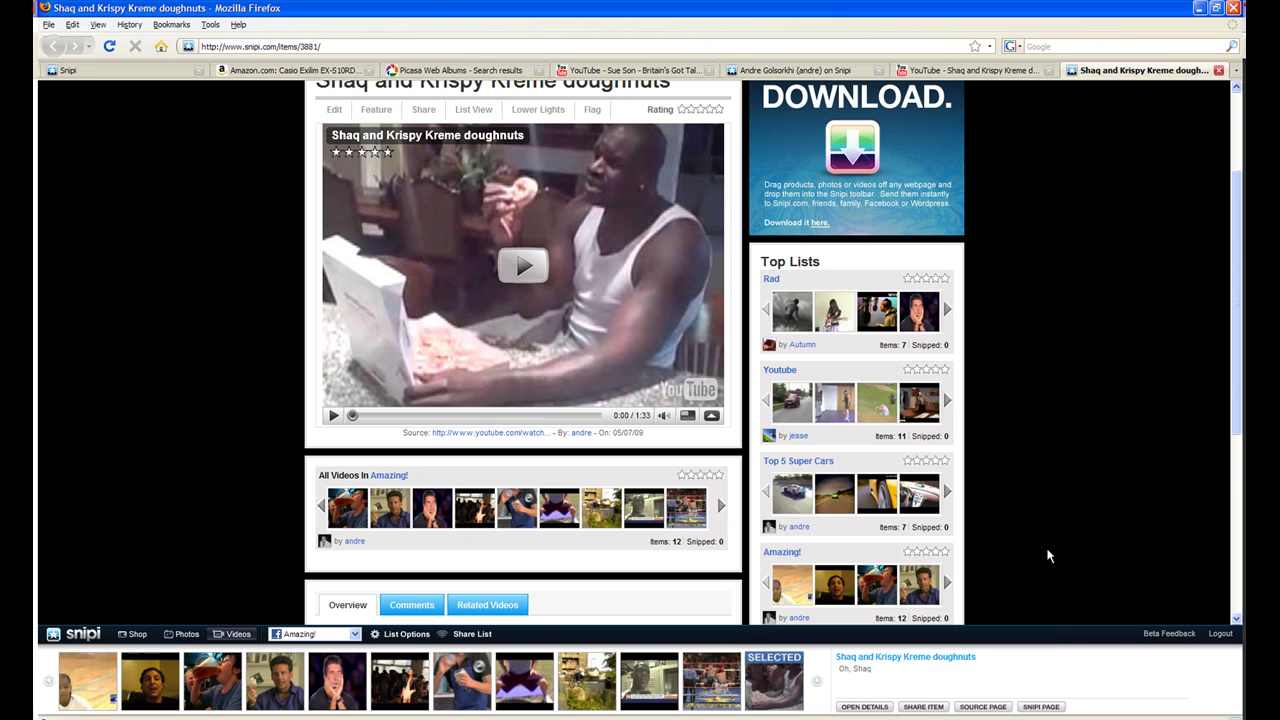
# Step: Open and close the Shaq video's details showing title, description, tags and tweet box
pyautogui.click(866, 707)
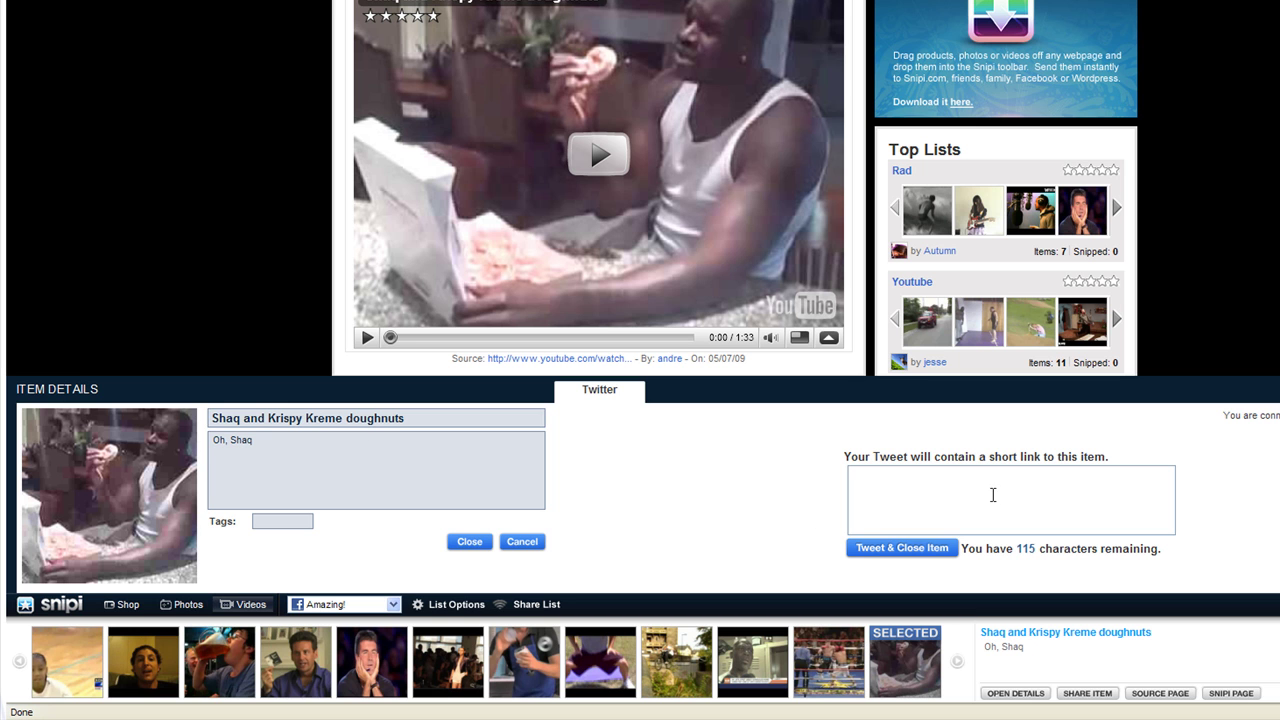
pyautogui.click(468, 542)
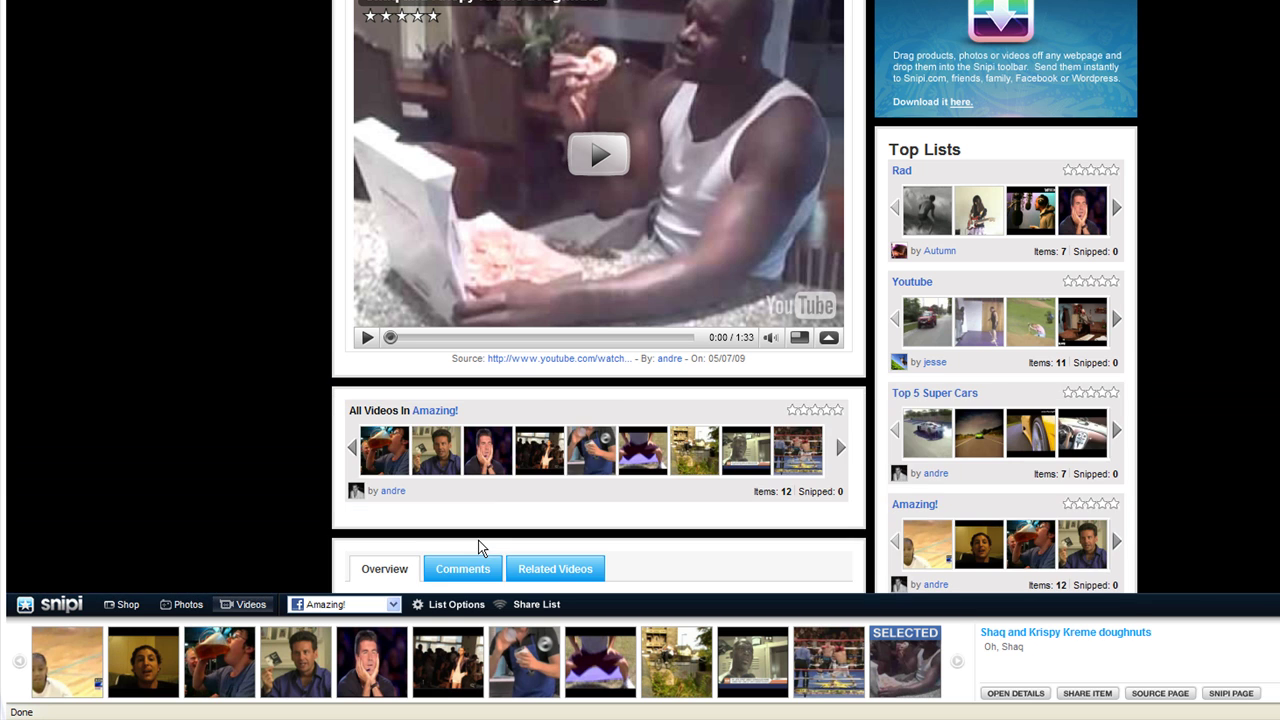
# Step: Deselect the Shaq video, view the Mountains photo, then the $199 Canon PowerShot in Digital Camera
pyautogui.click(906, 668)
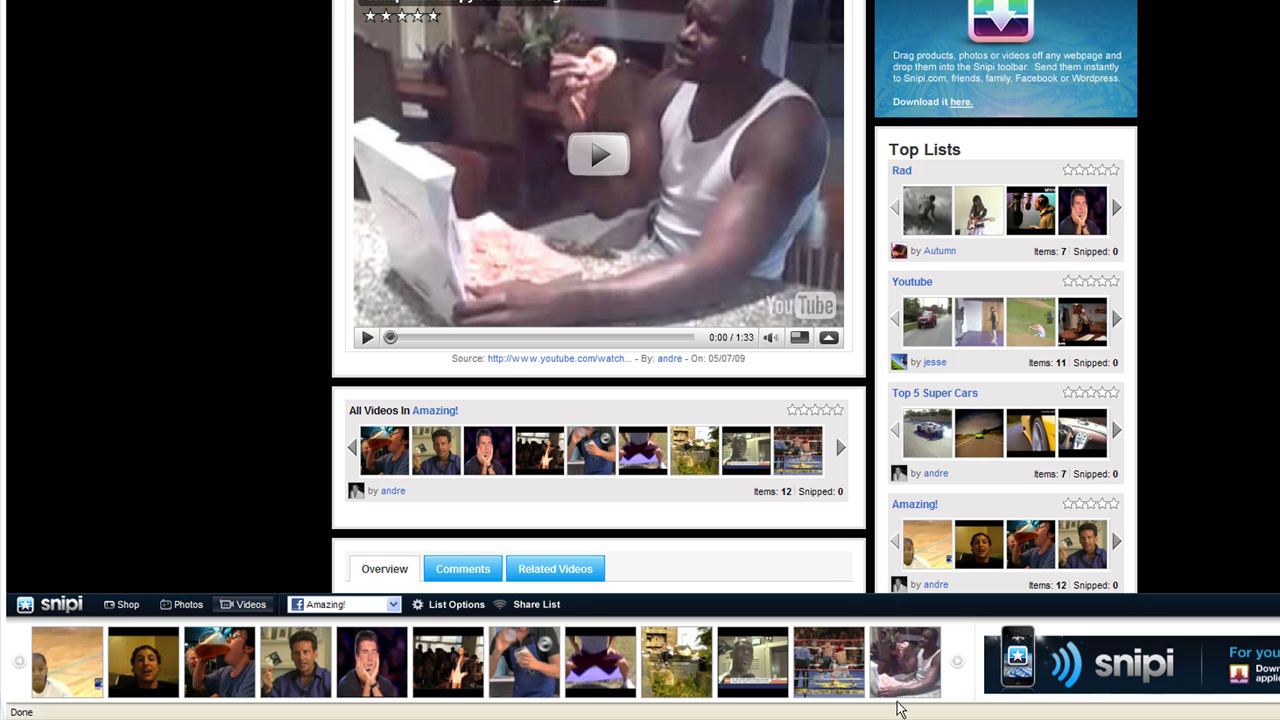
pyautogui.click(188, 604)
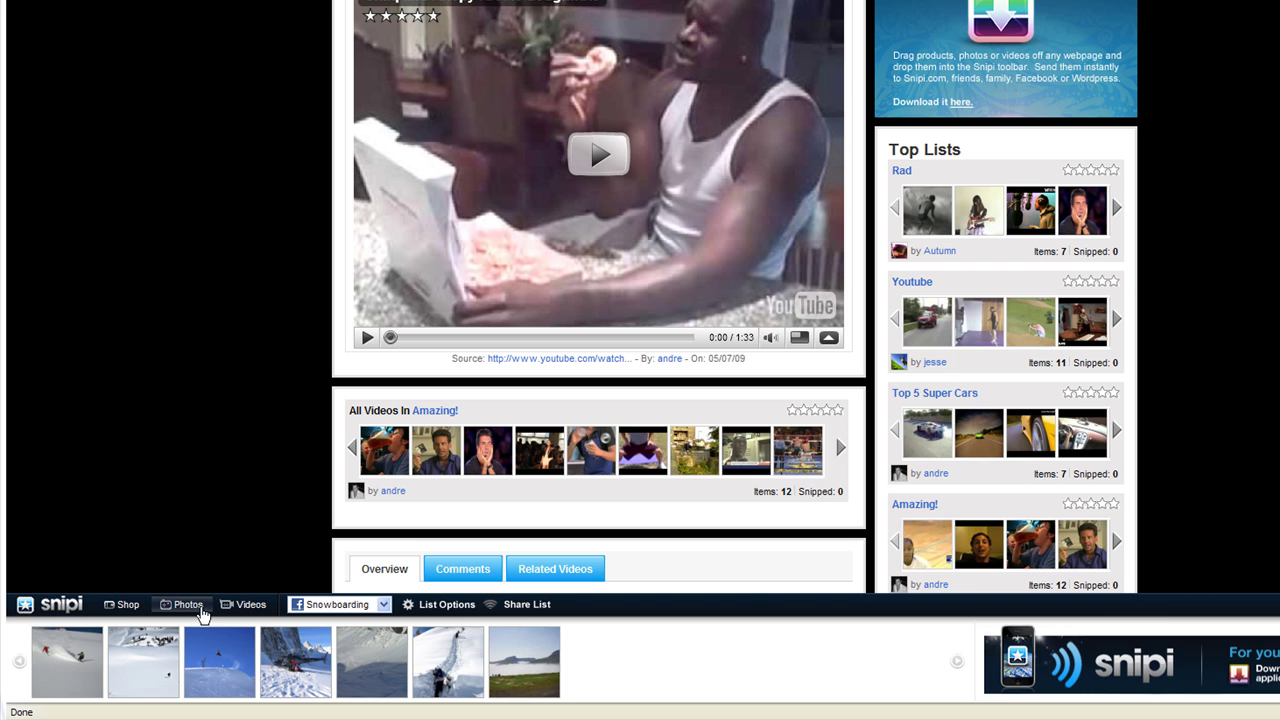
pyautogui.click(549, 662)
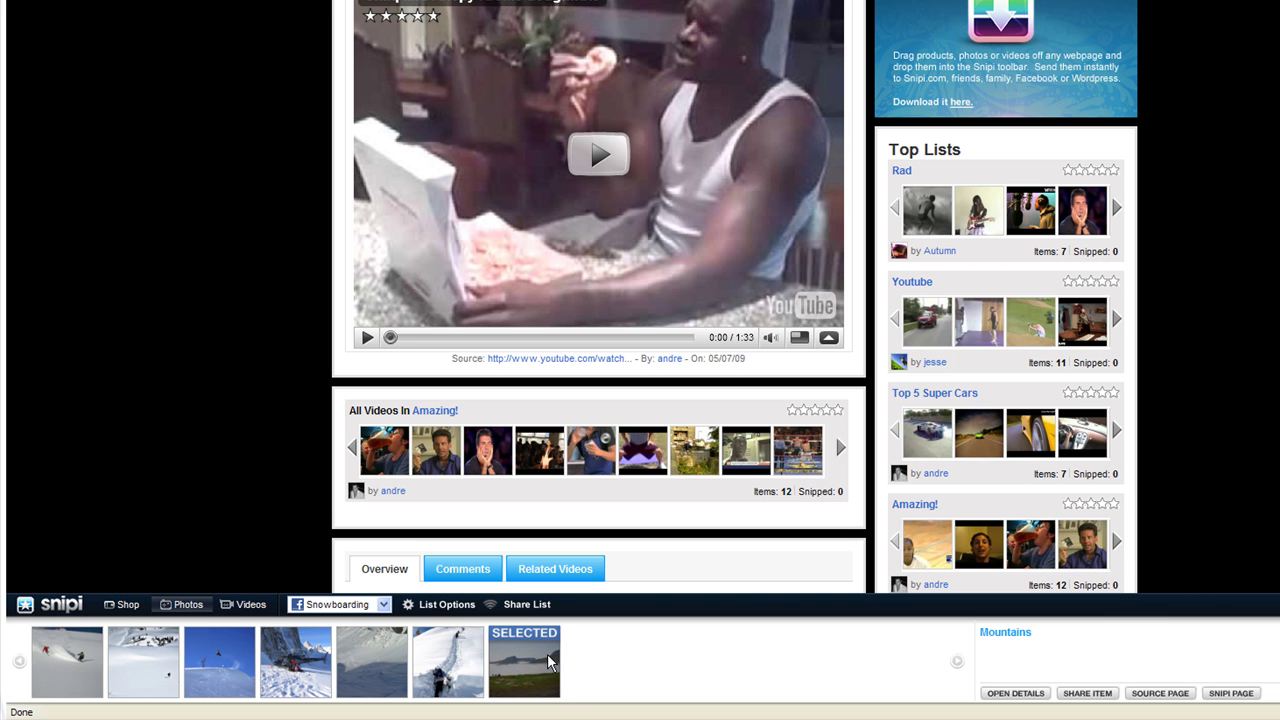
pyautogui.click(124, 605)
pyautogui.click(579, 648)
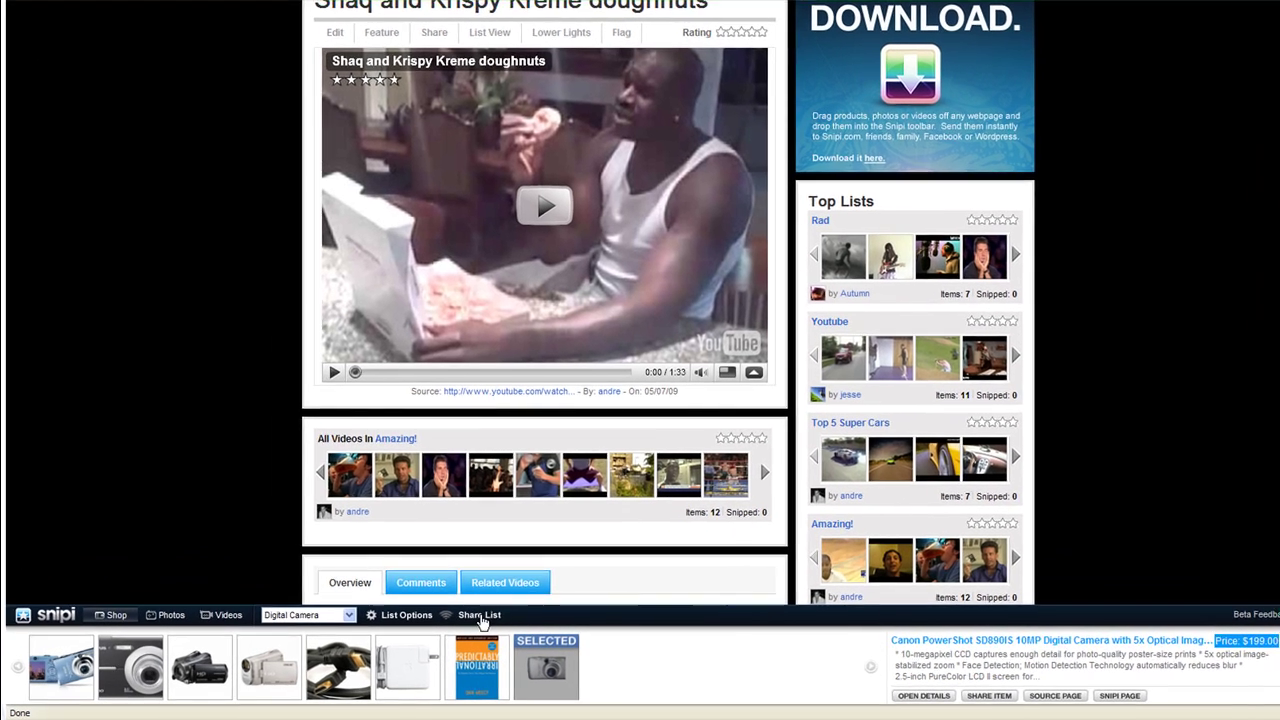
pyautogui.click(472, 624)
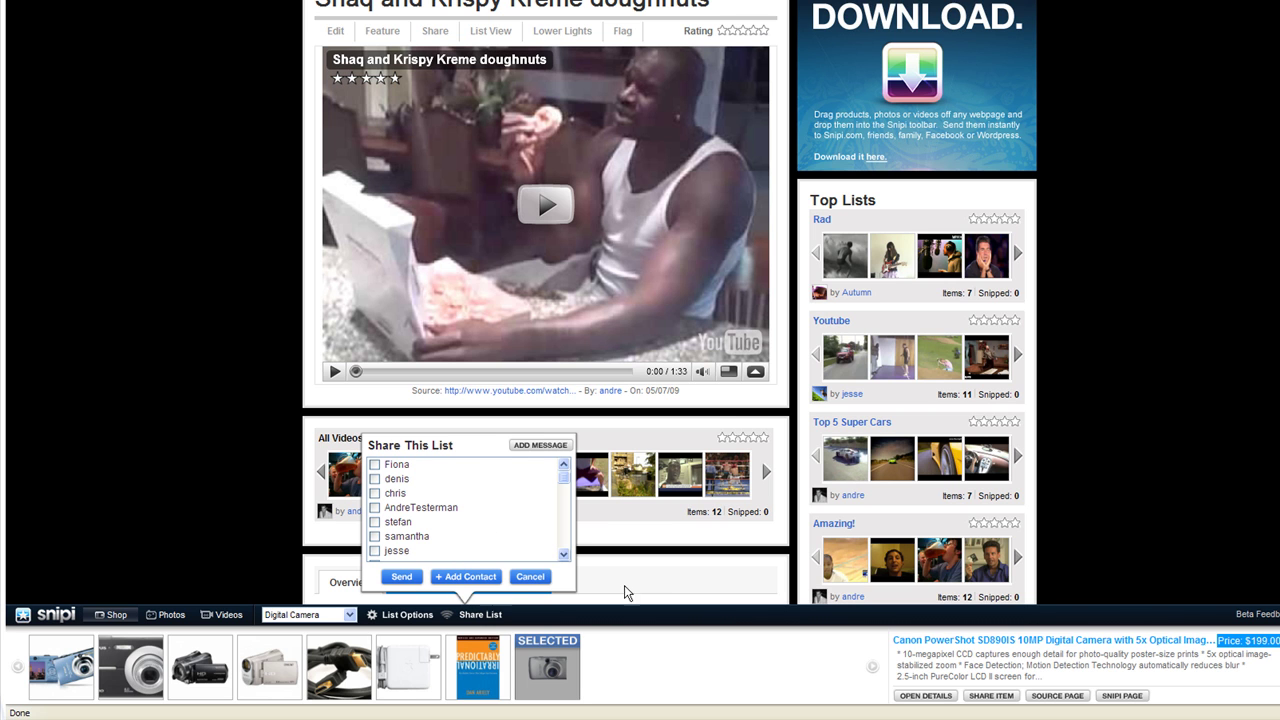
pyautogui.click(530, 577)
pyautogui.click(990, 695)
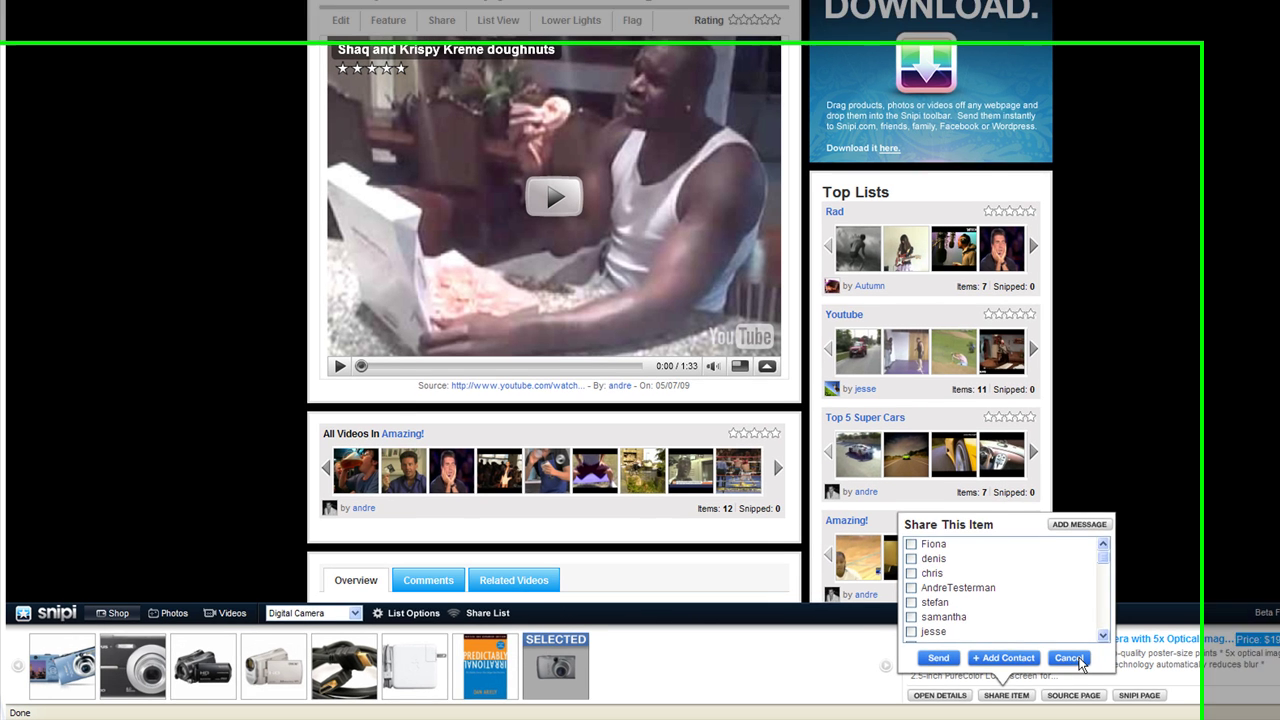
pyautogui.click(1062, 660)
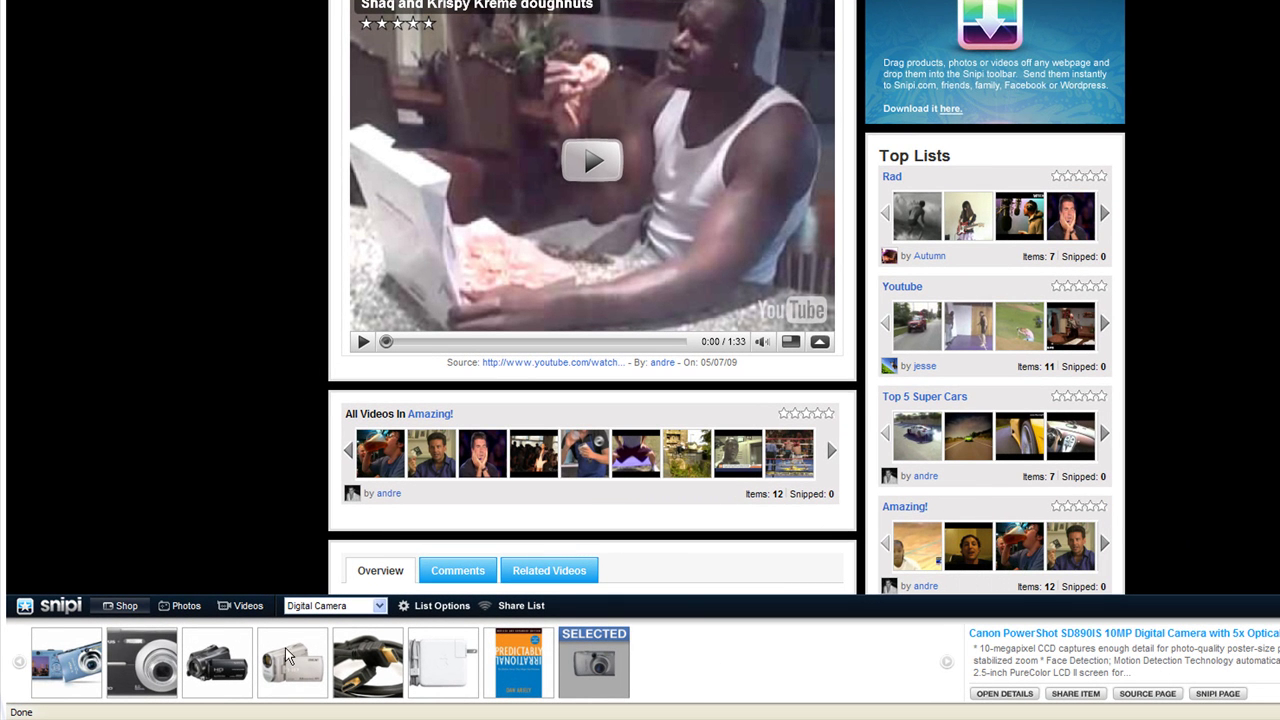
# Step: Switch to the Snowboarding photo list and open its Edit Current List settings form
pyautogui.click(186, 606)
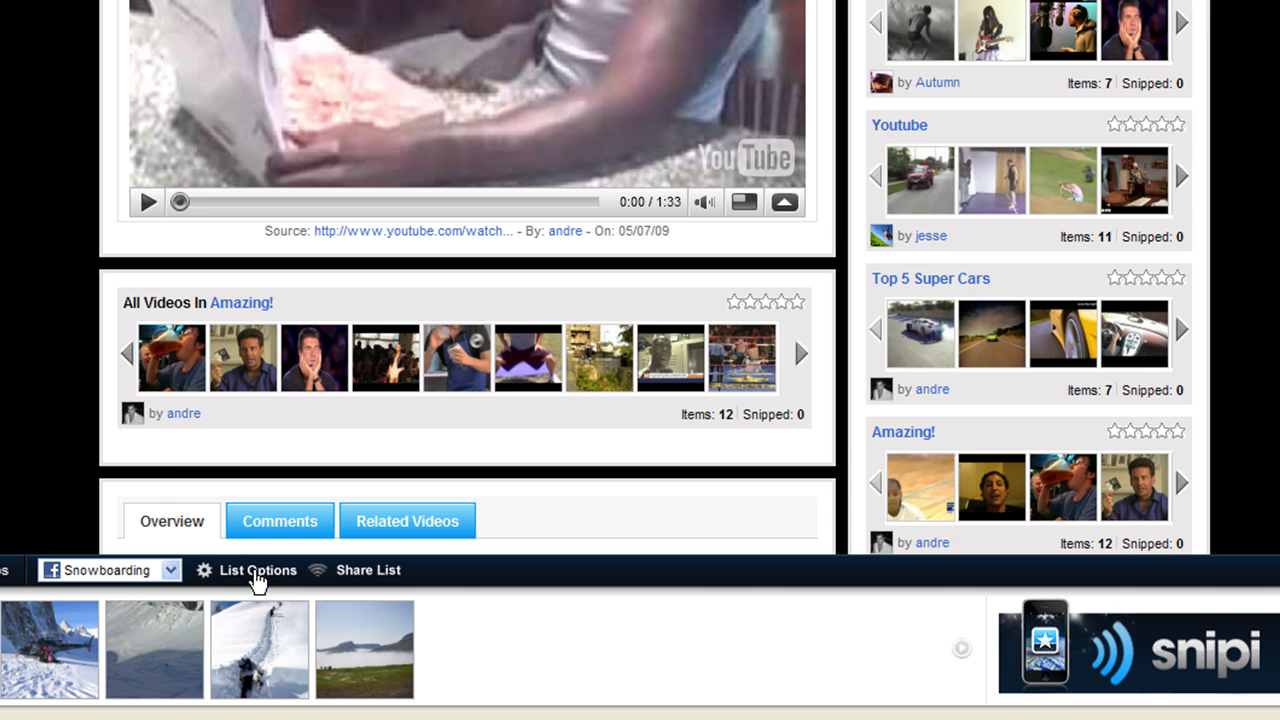
pyautogui.click(256, 576)
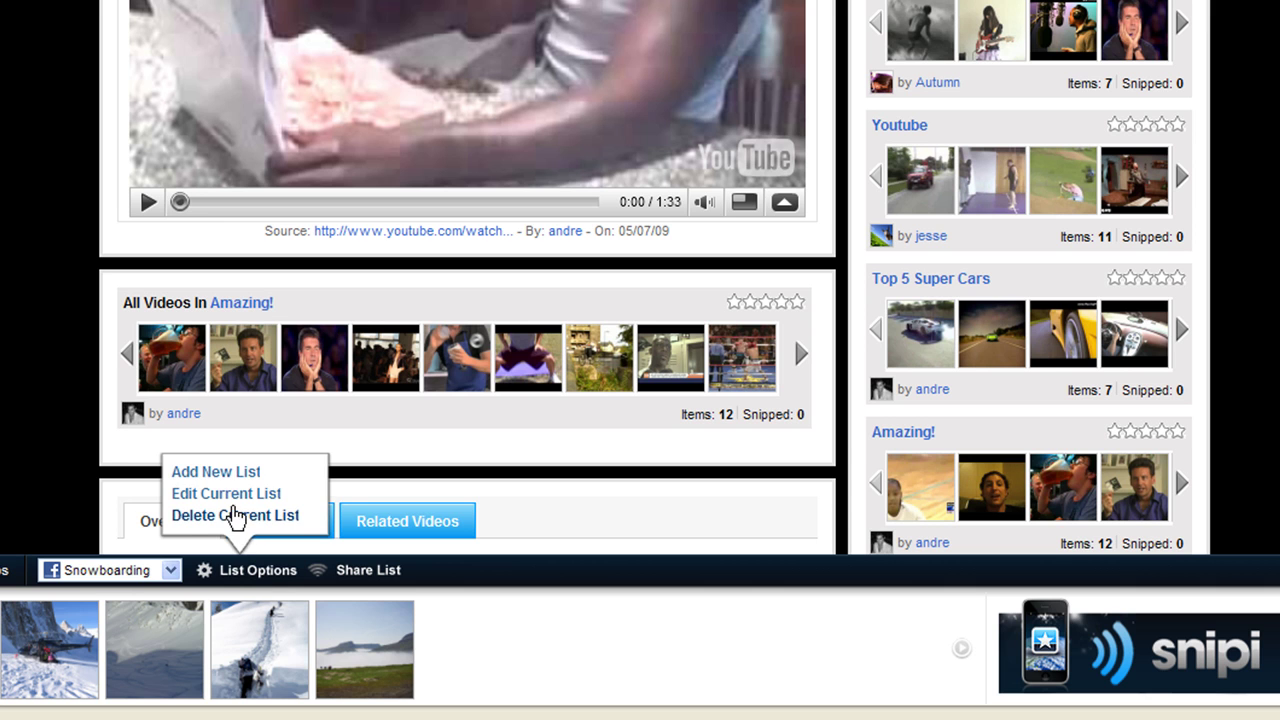
pyautogui.click(234, 494)
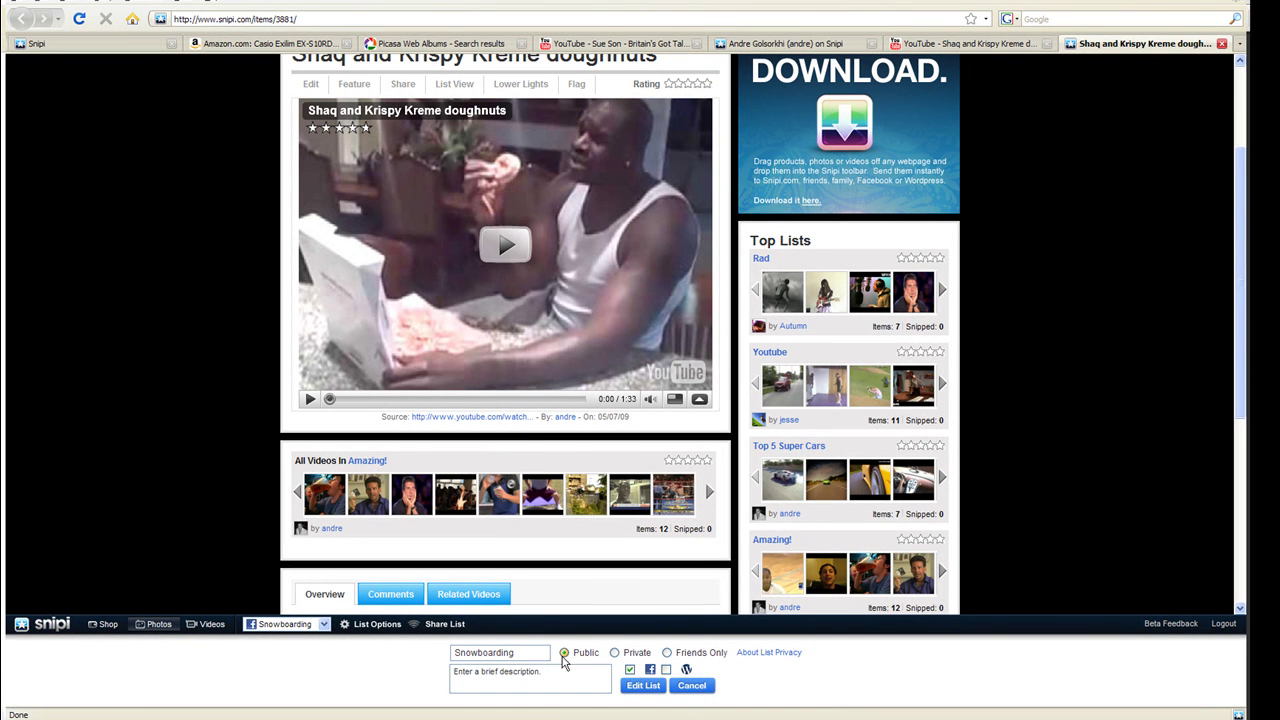
pyautogui.click(698, 686)
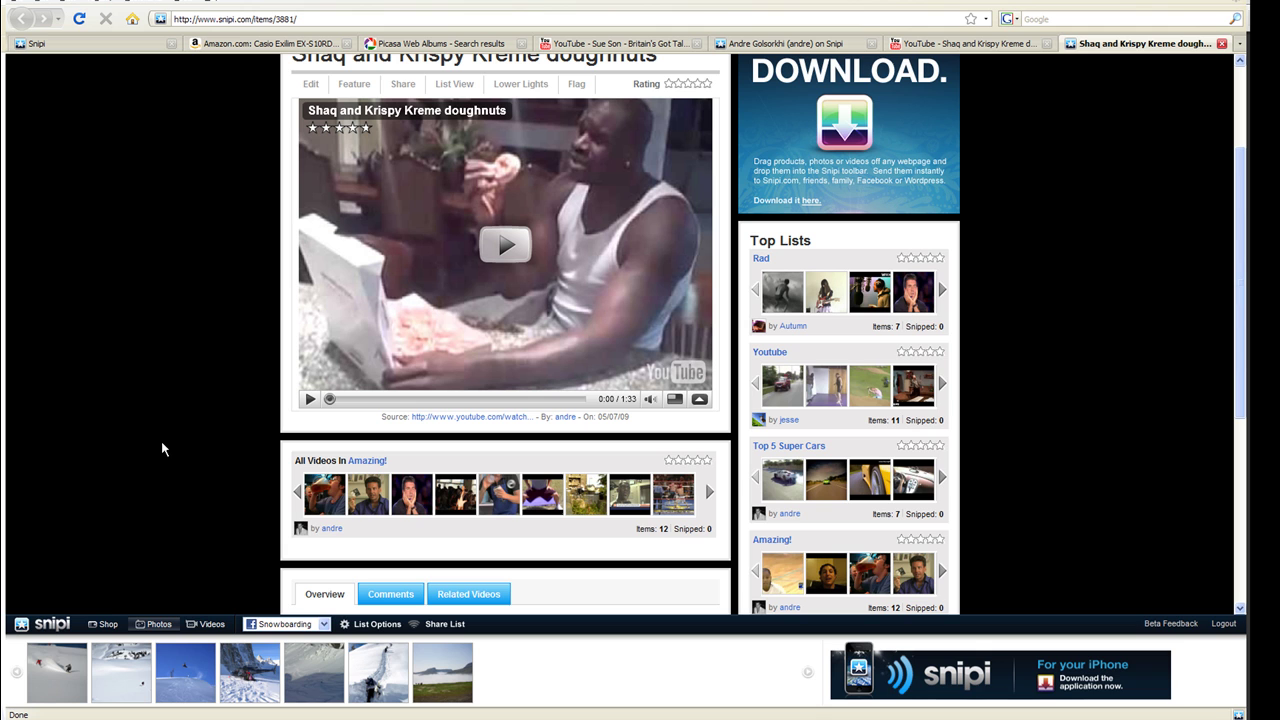